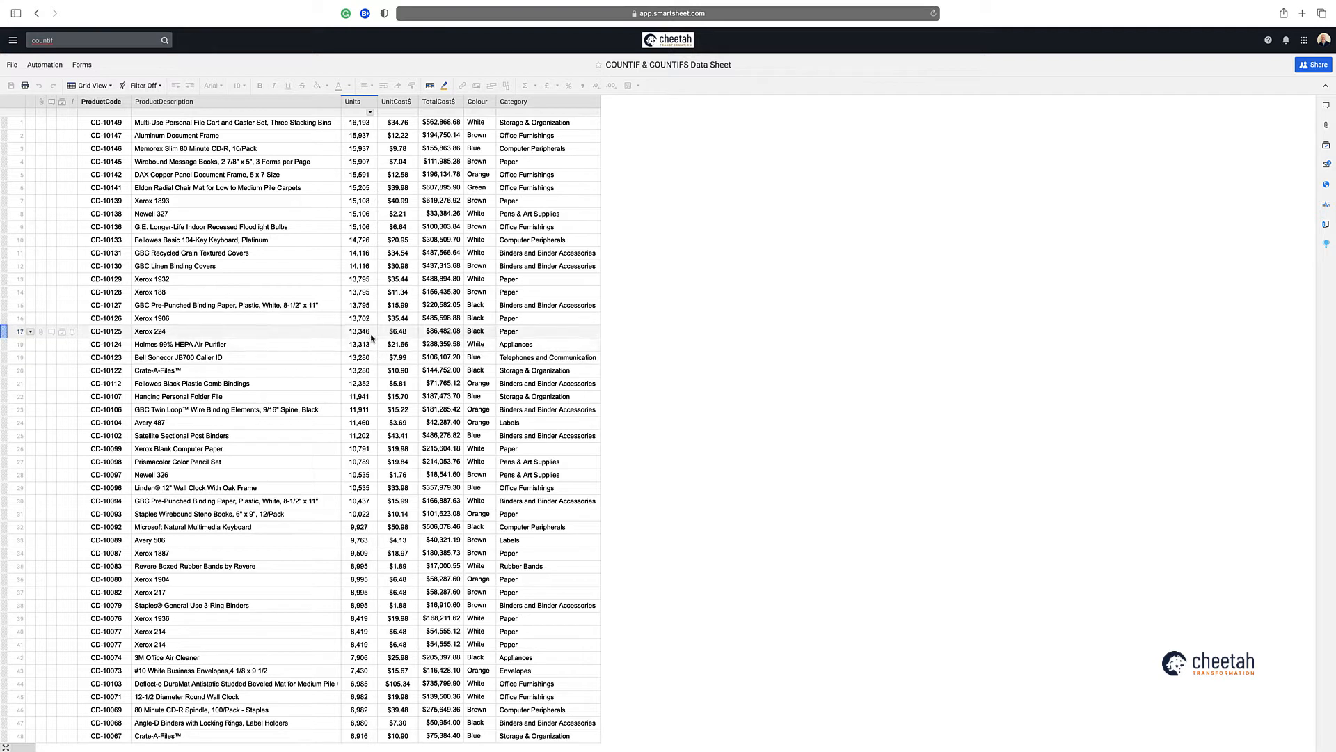
Step: Open the sheet summary and enter =COUNT(ProductCode:ProductCode) in the COUNT field
left_click(1326, 224)
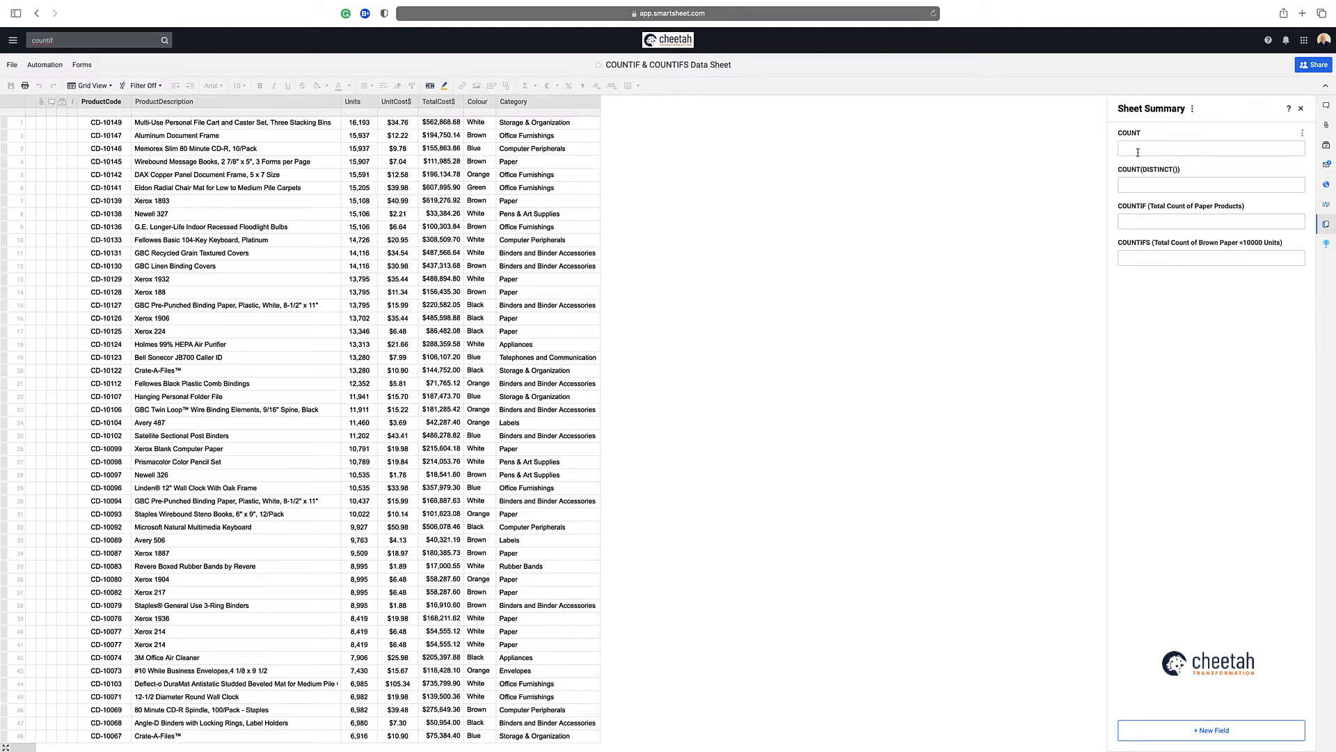
type("=count(")
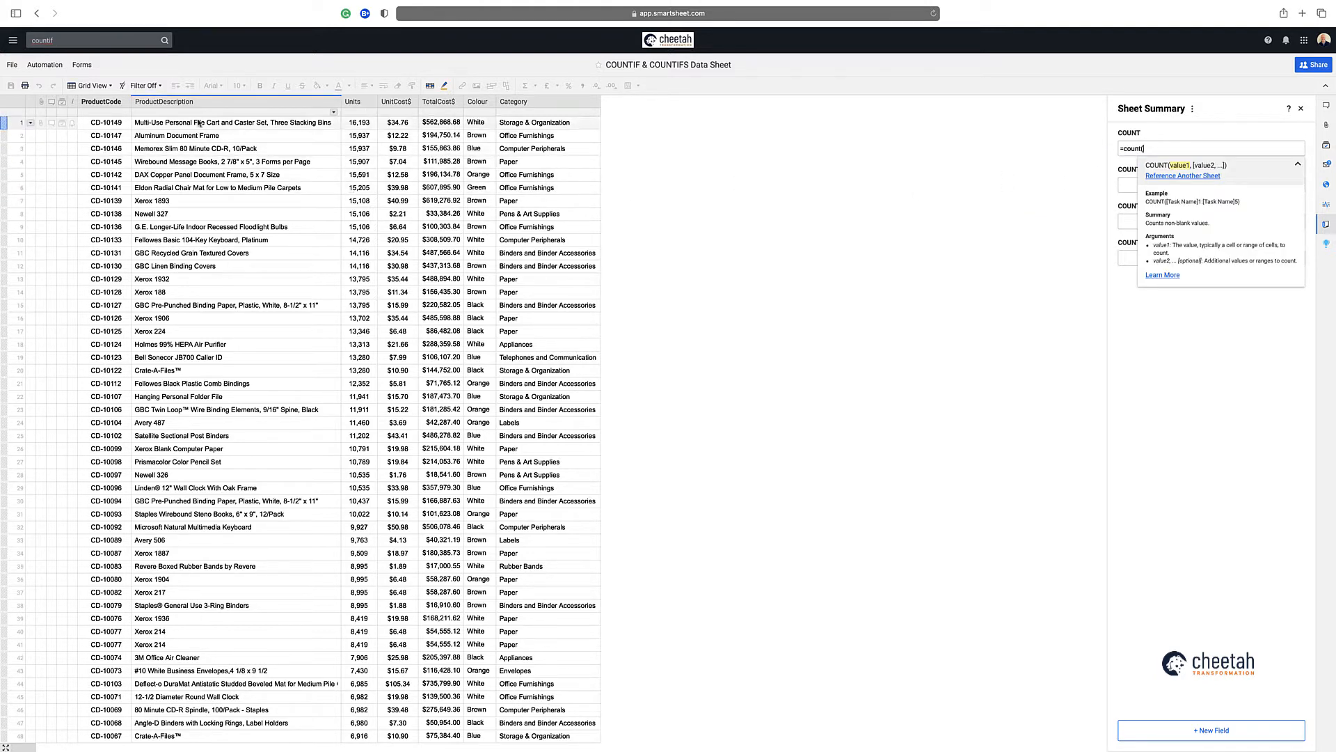
left_click(113, 106)
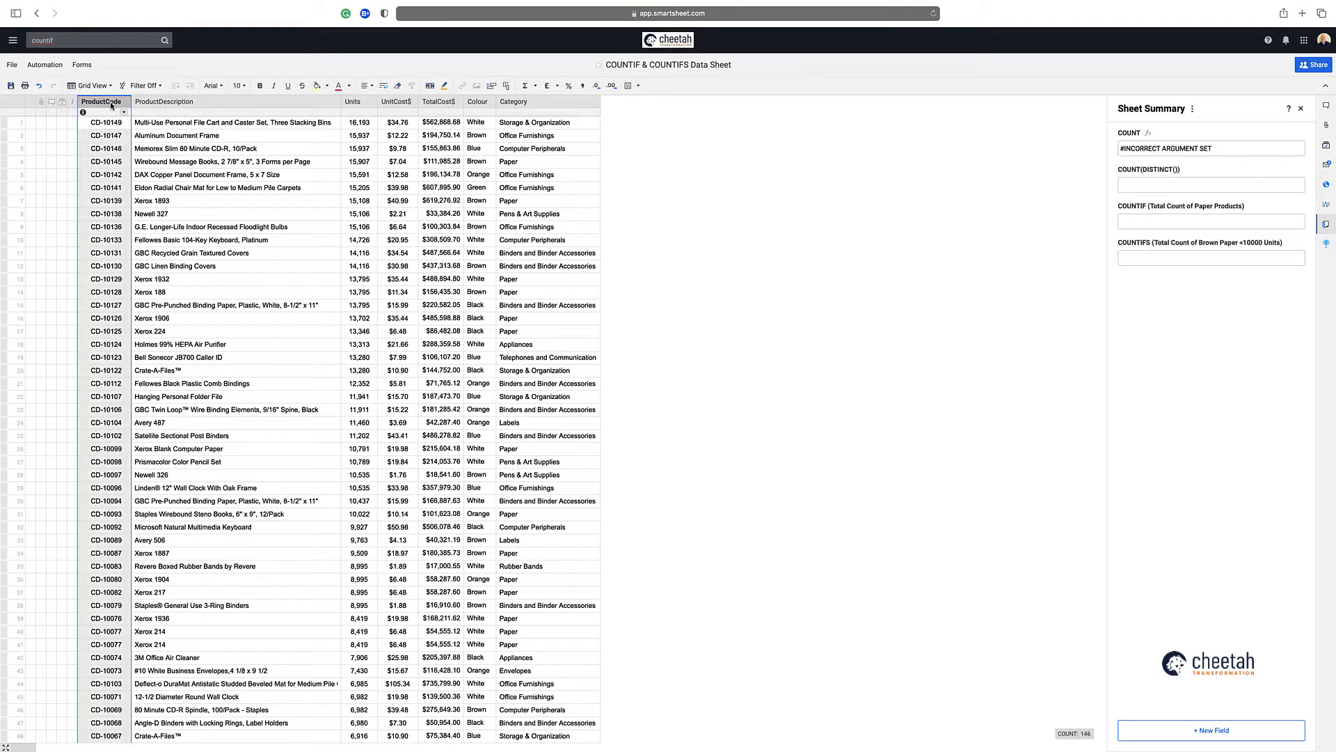
left_click(1195, 150)
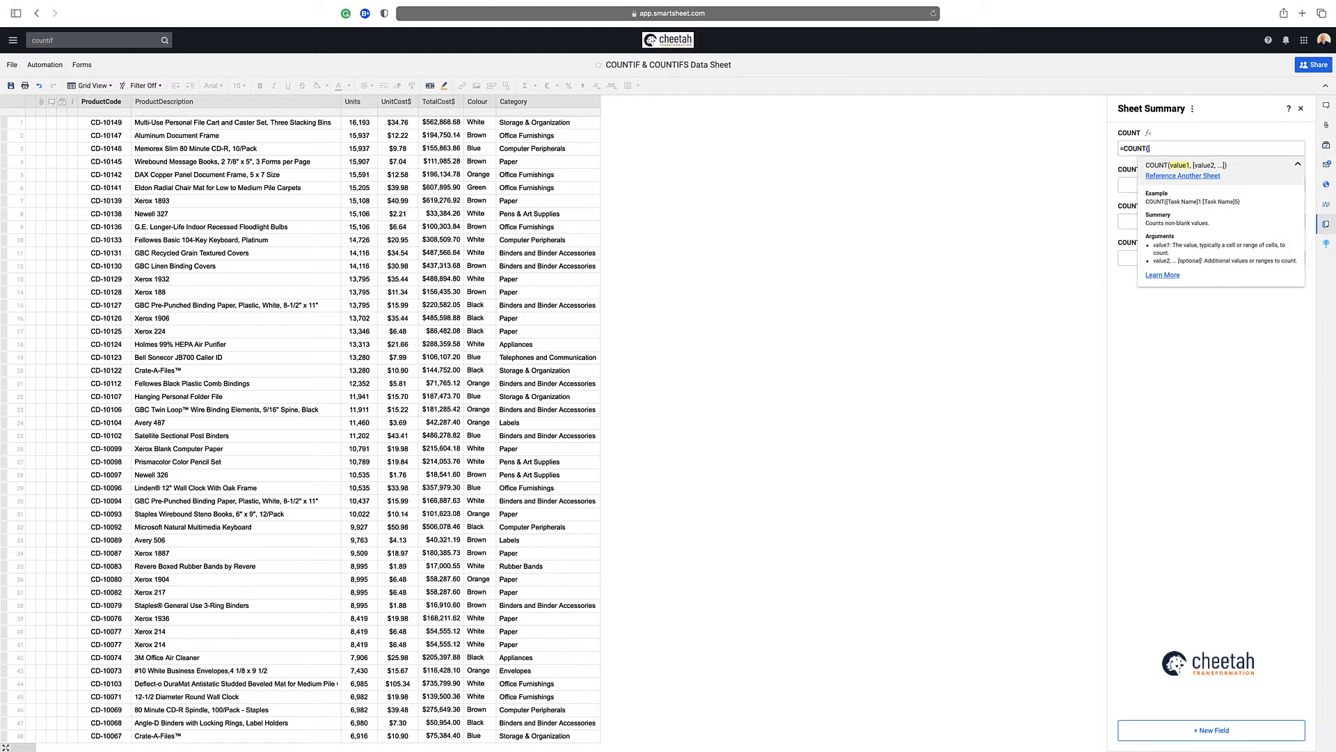
type("Pro")
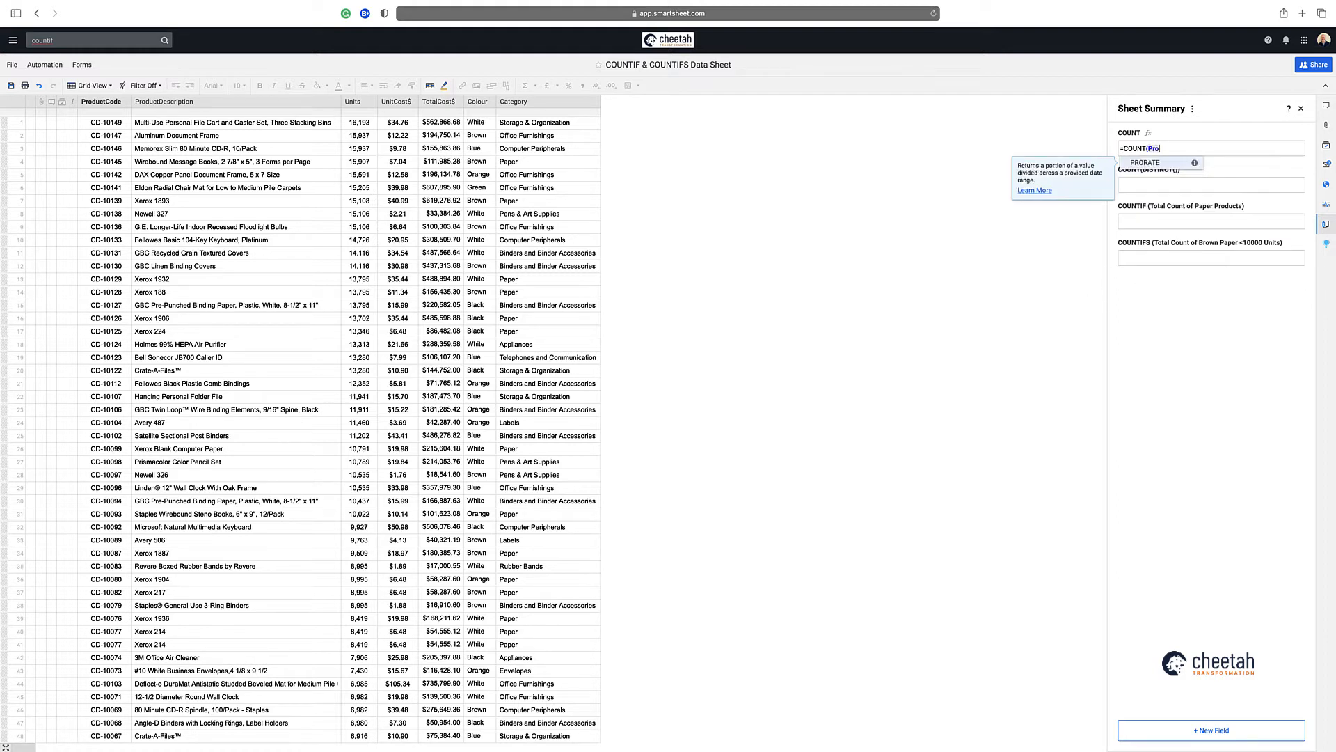
type("ductCode")
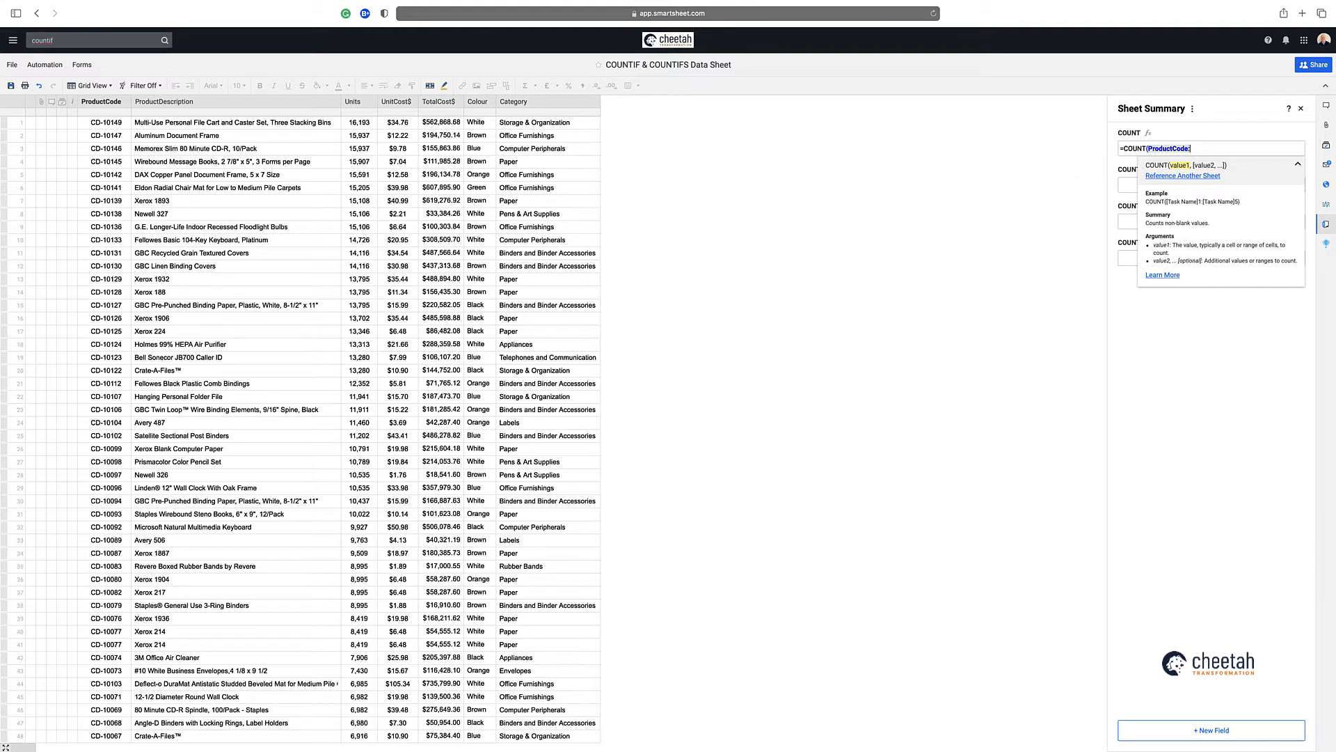
type(":ProductCode")
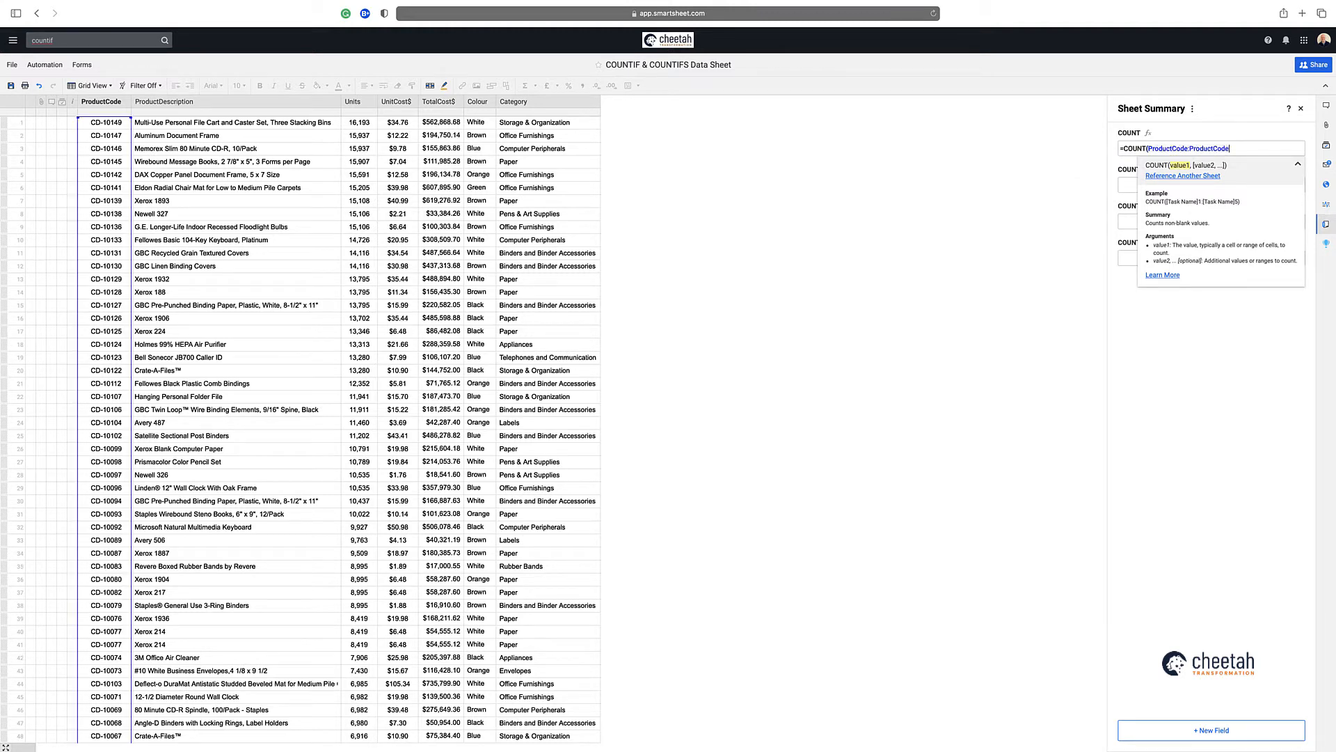
key("Return")
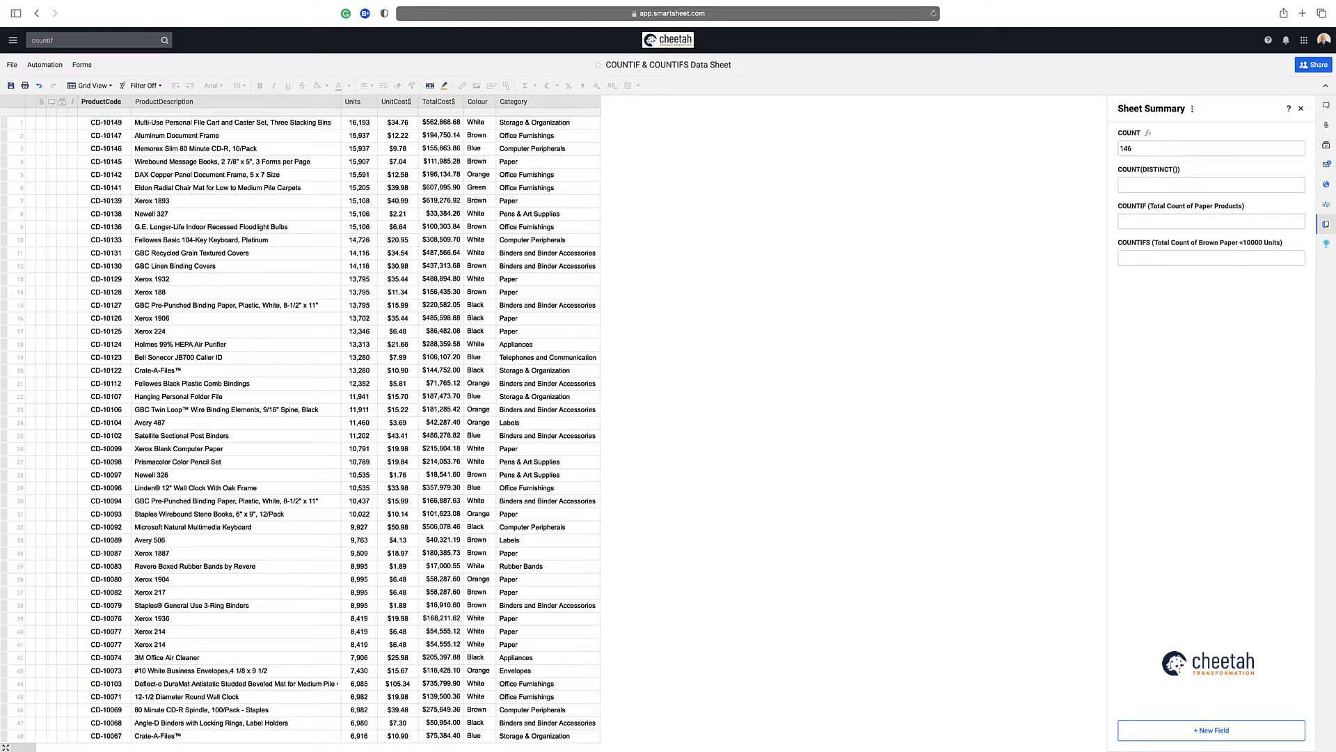
Step: Rebuild the COUNT field's formula from the first two ProductCode cells, removing the row numbers to give =COUNT(ProductCode:ProductCode)
left_click(1171, 149)
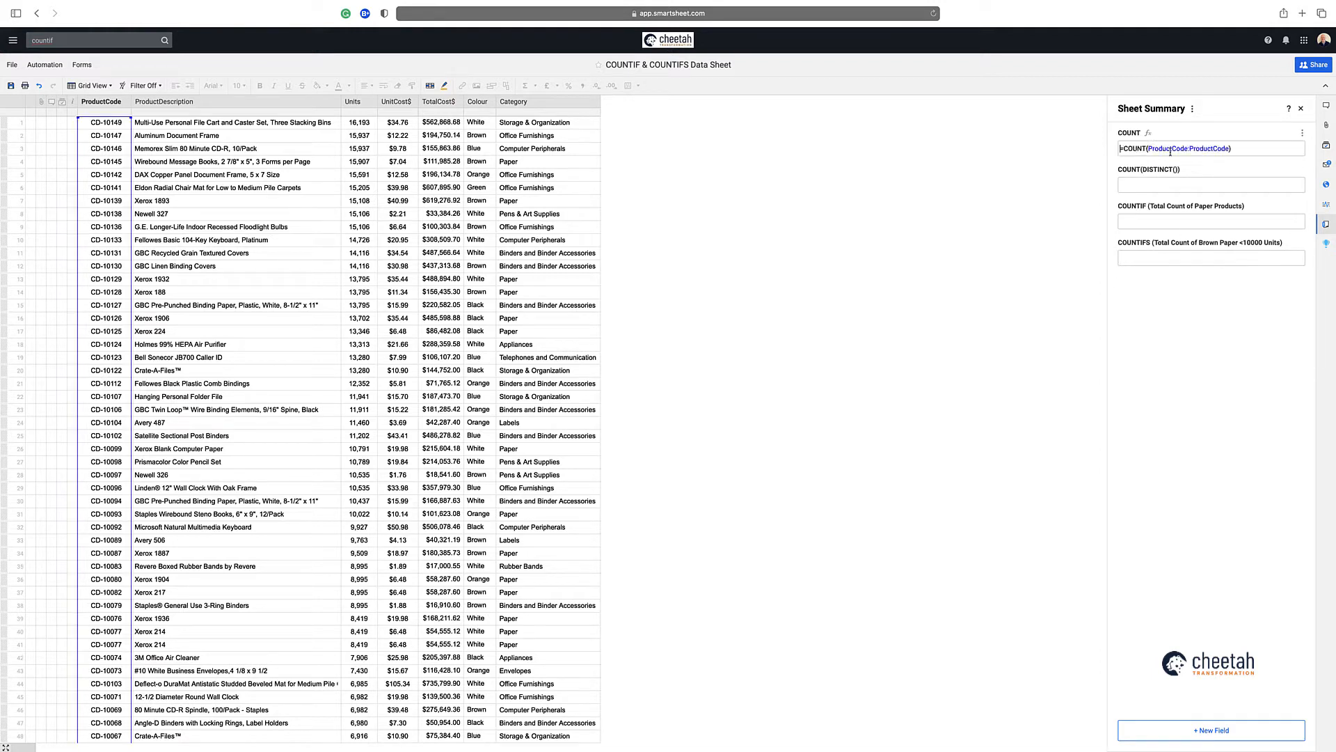
left_click_drag(1240, 146, 1051, 137)
type("=count(")
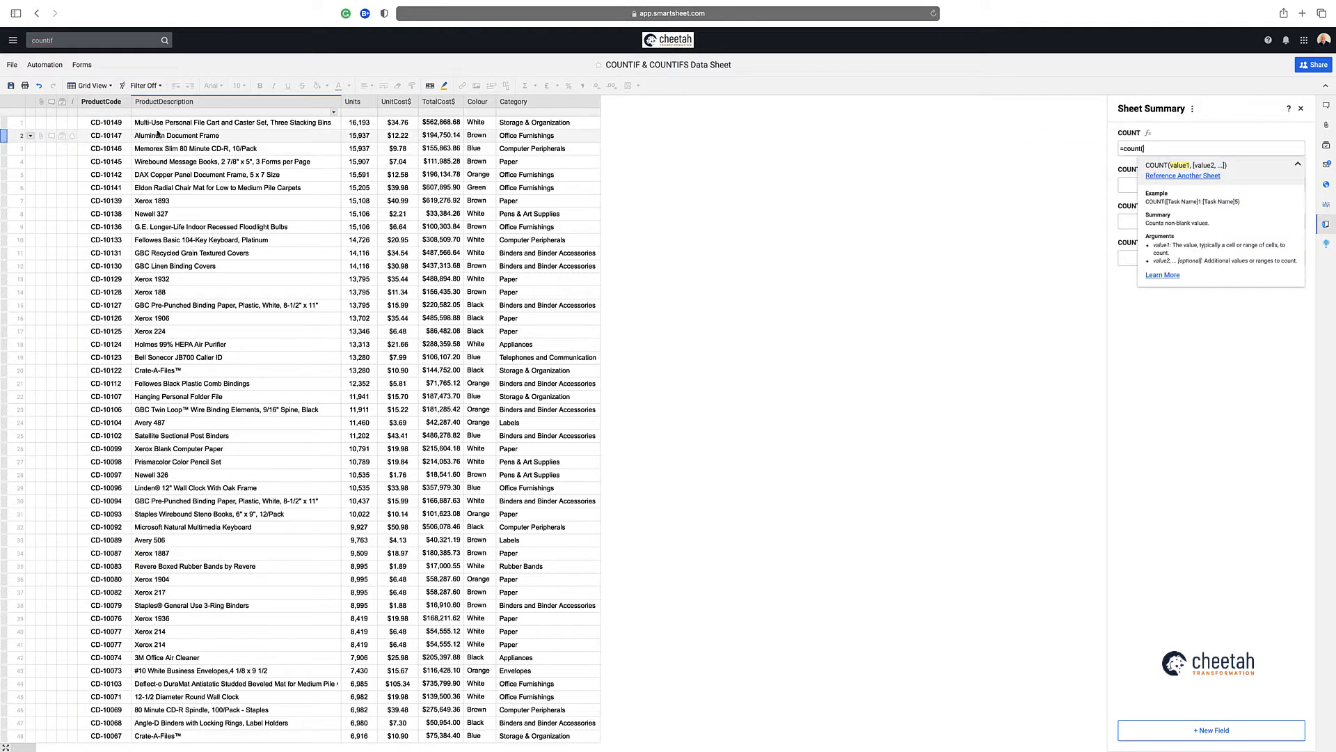
left_click_drag(105, 122, 106, 135)
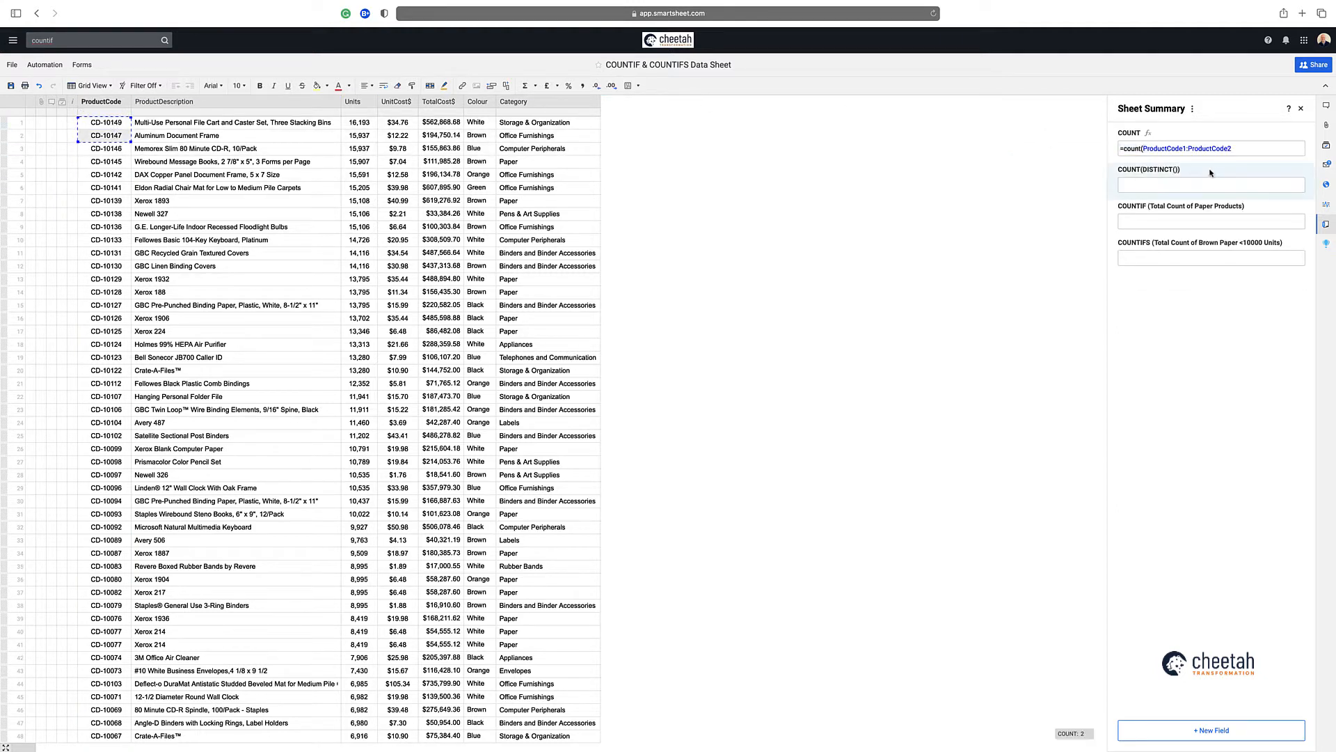
left_click(1183, 149)
key("BackSpace")
key("BackSpace")
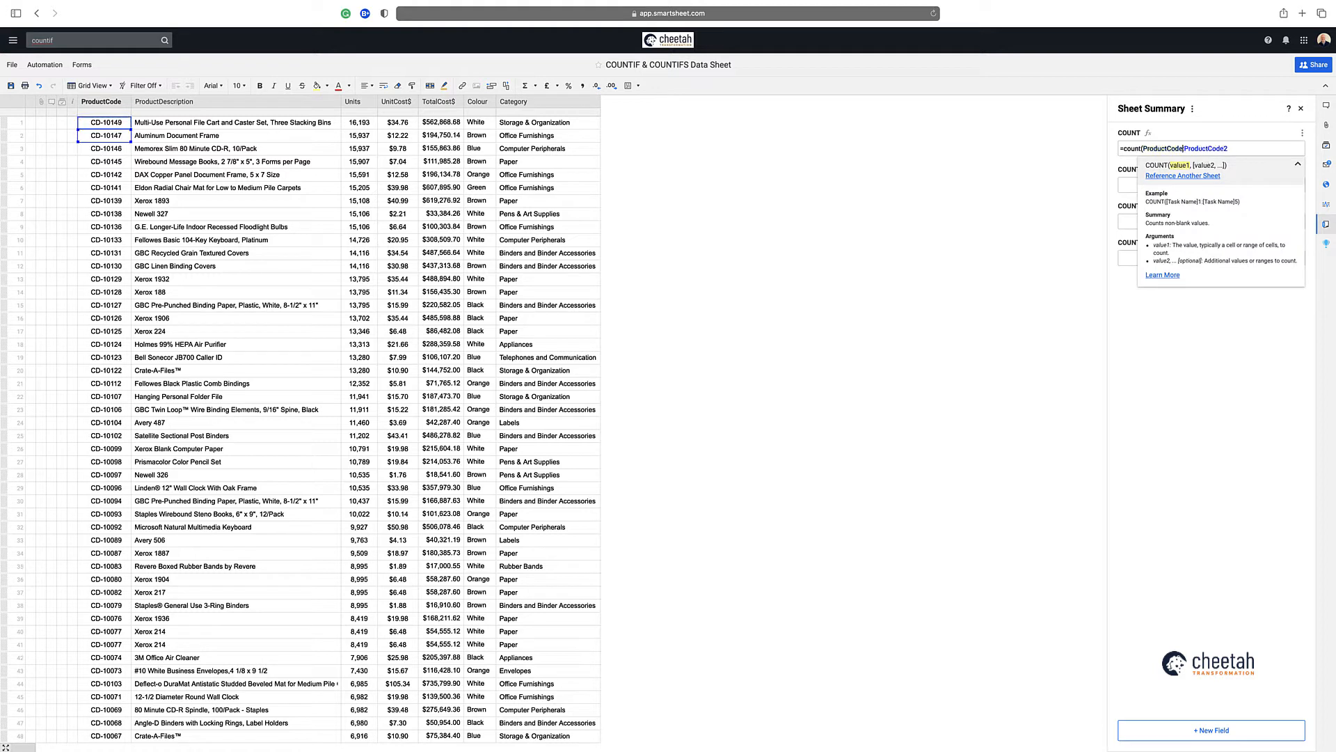
type(":")
key("Return")
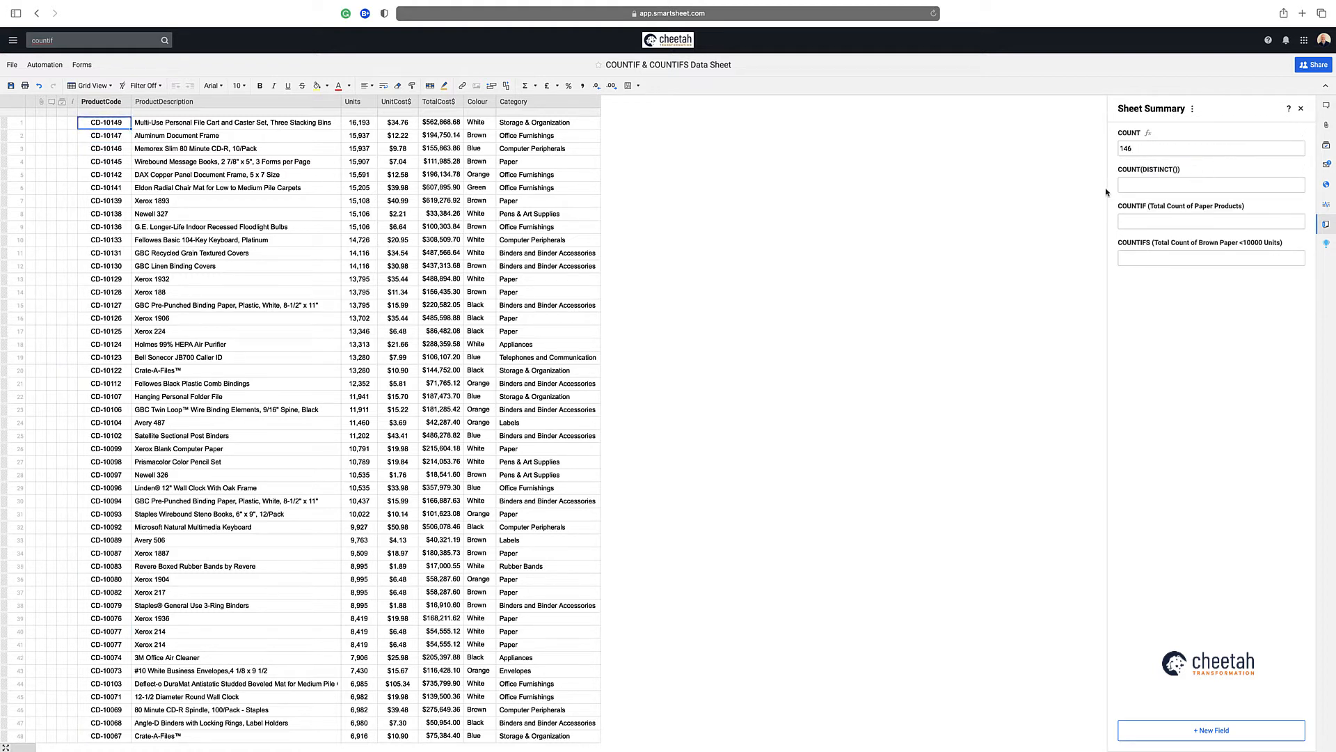
Step: Enter =COUNT(DISTINCT(ProductCode:ProductCode)) in the COUNT(DISTINCT()) summary field to count unique product codes
left_click(1132, 186)
type("=count(dis")
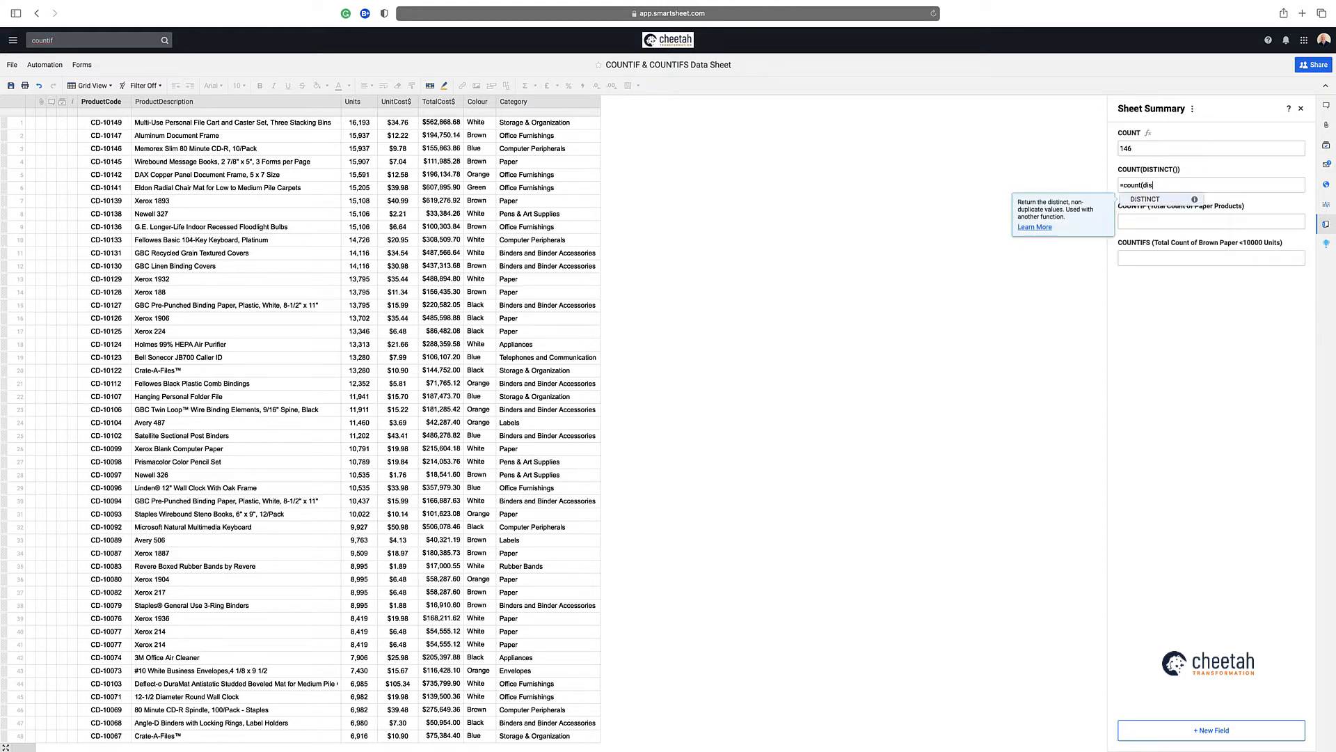
type("tinct(")
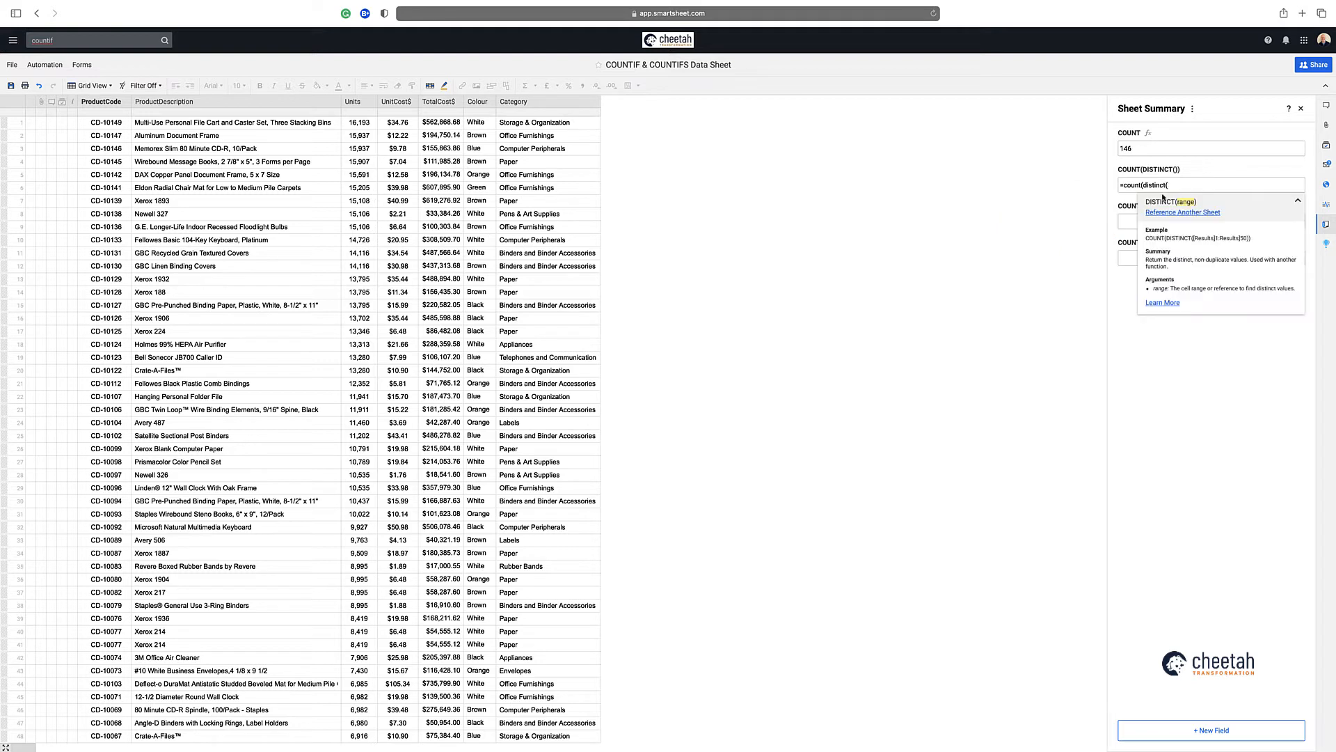
left_click_drag(111, 123, 111, 136)
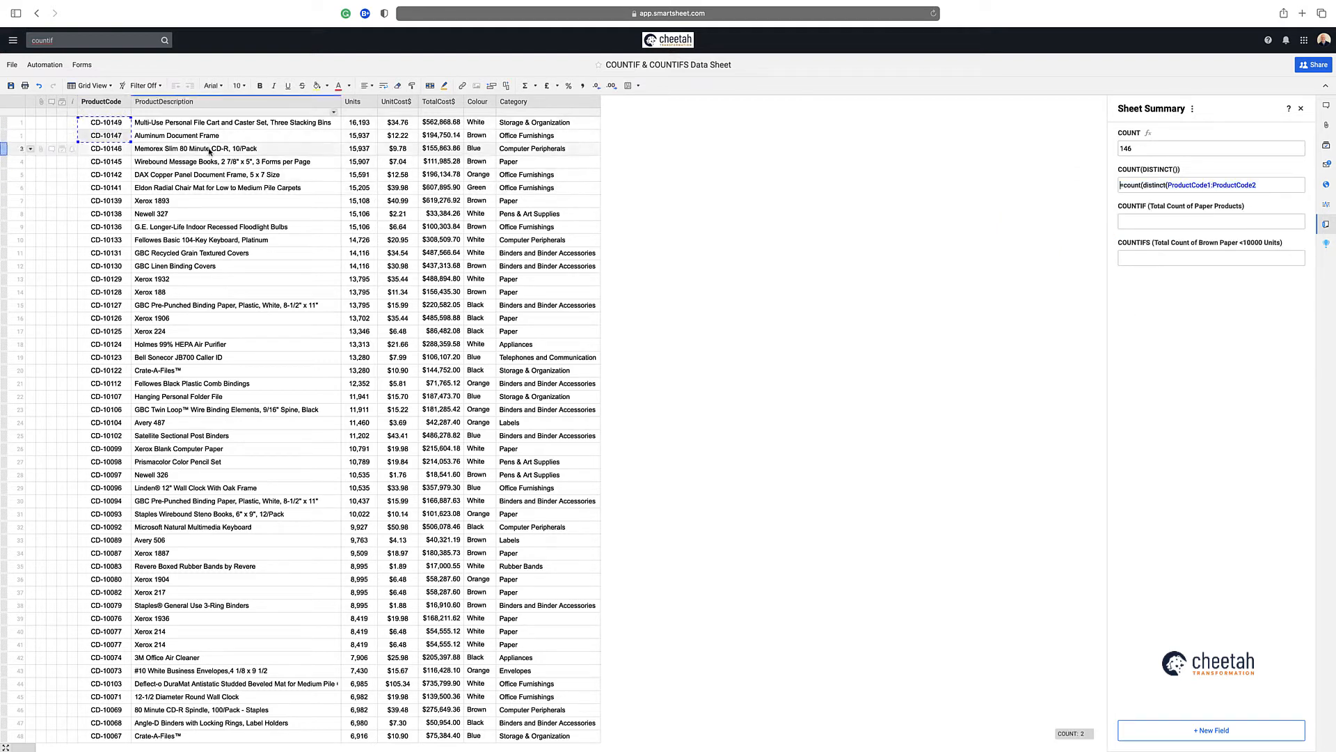
left_click_drag(1212, 185, 1207, 185)
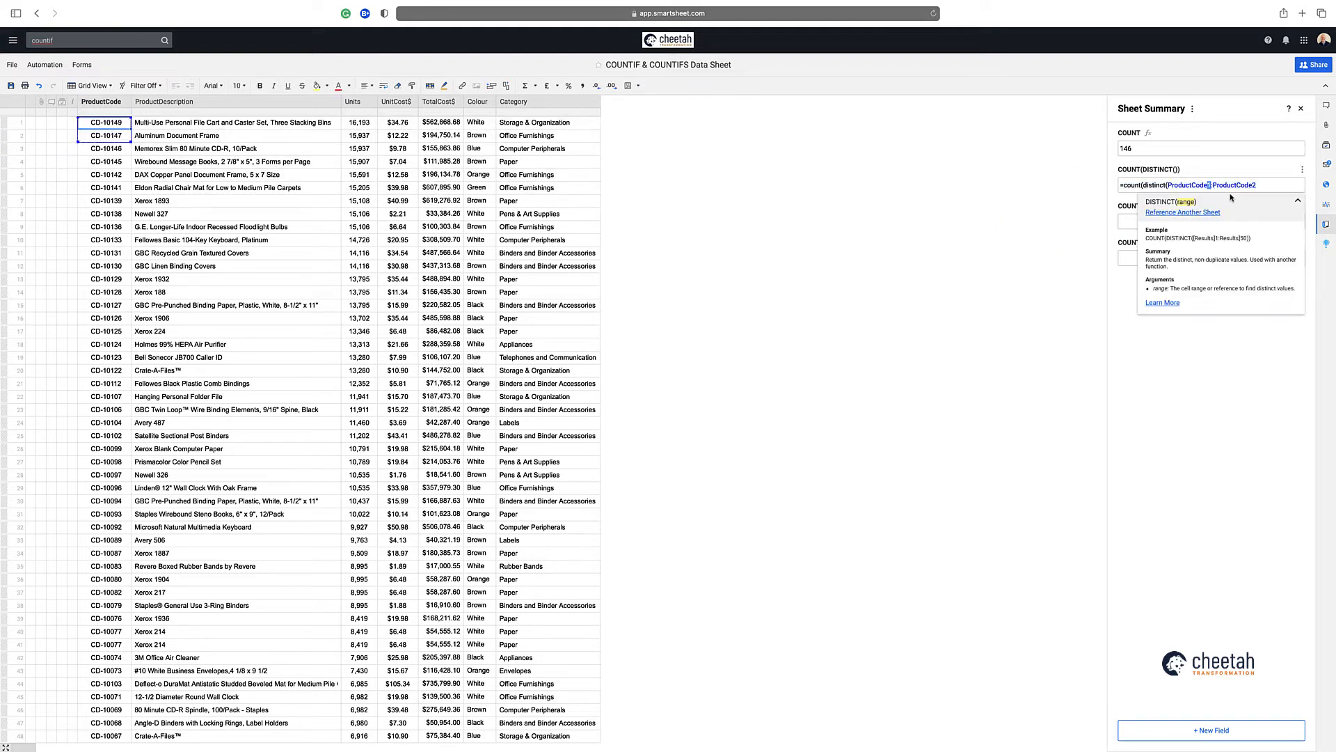
key("BackSpace")
key("Return")
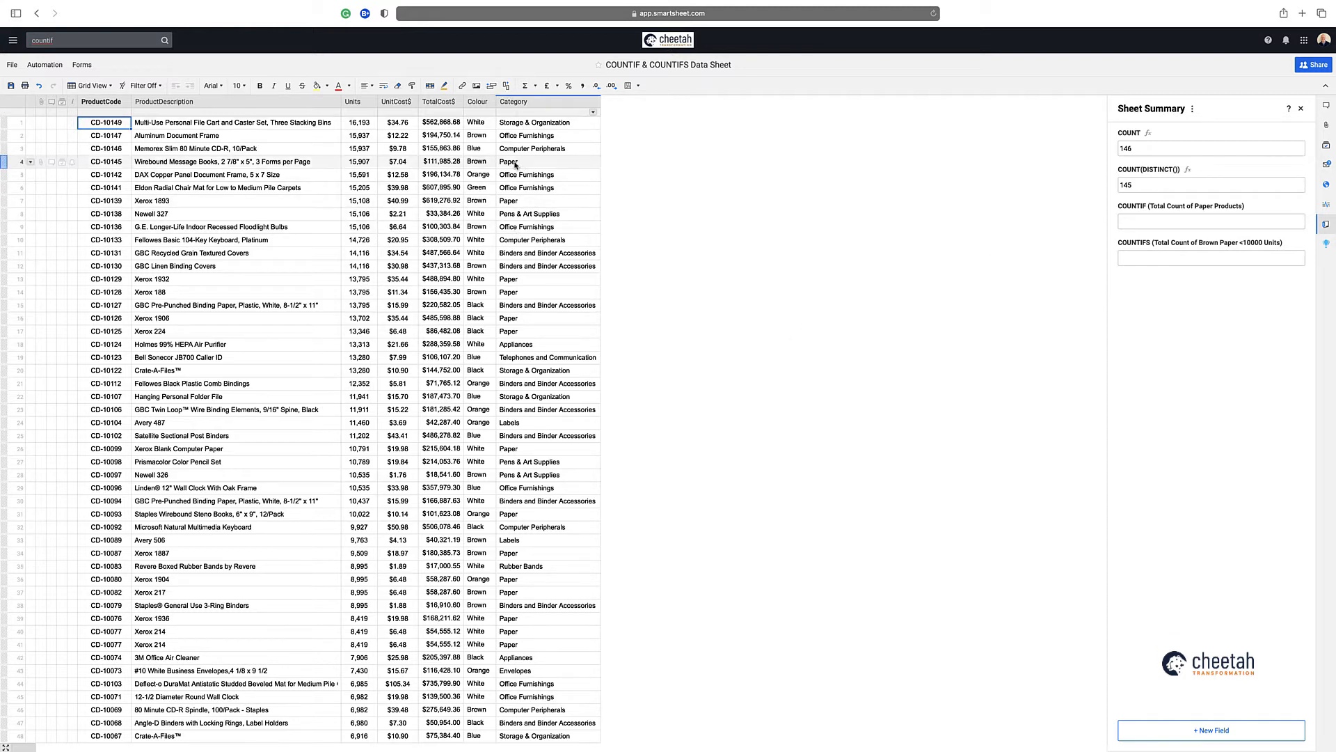
Step: Enter =COUNTIF(Category:Category, "Paper") in the COUNTIF (Total Count of Paper Products) summary field
left_click(1132, 226)
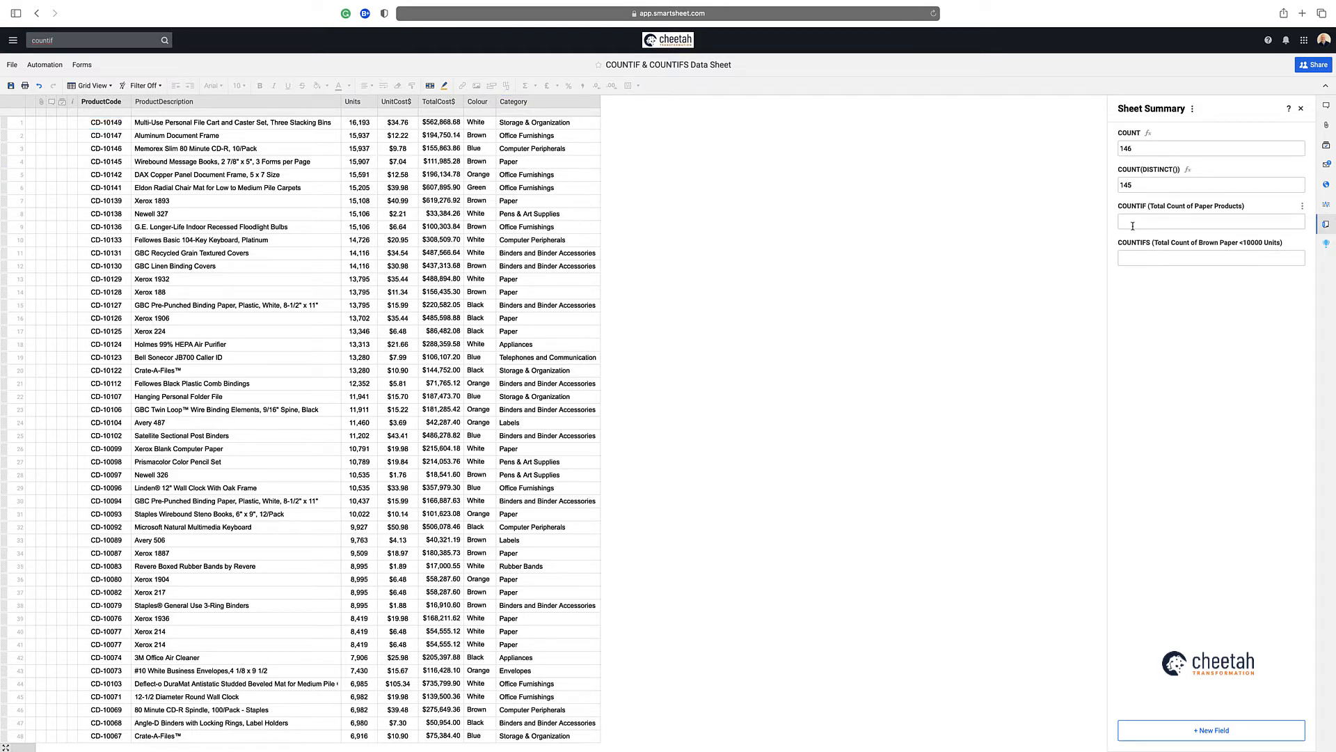
type("=countif(")
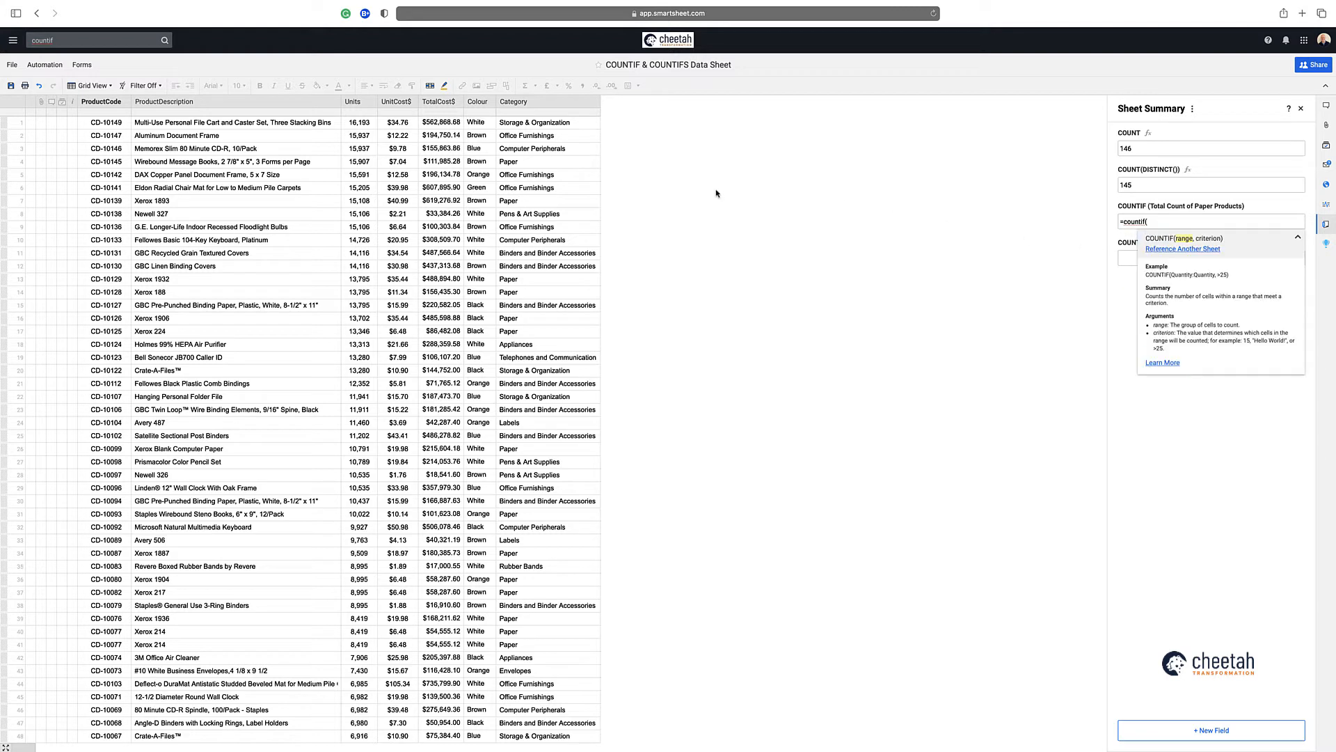
left_click_drag(508, 124, 508, 134)
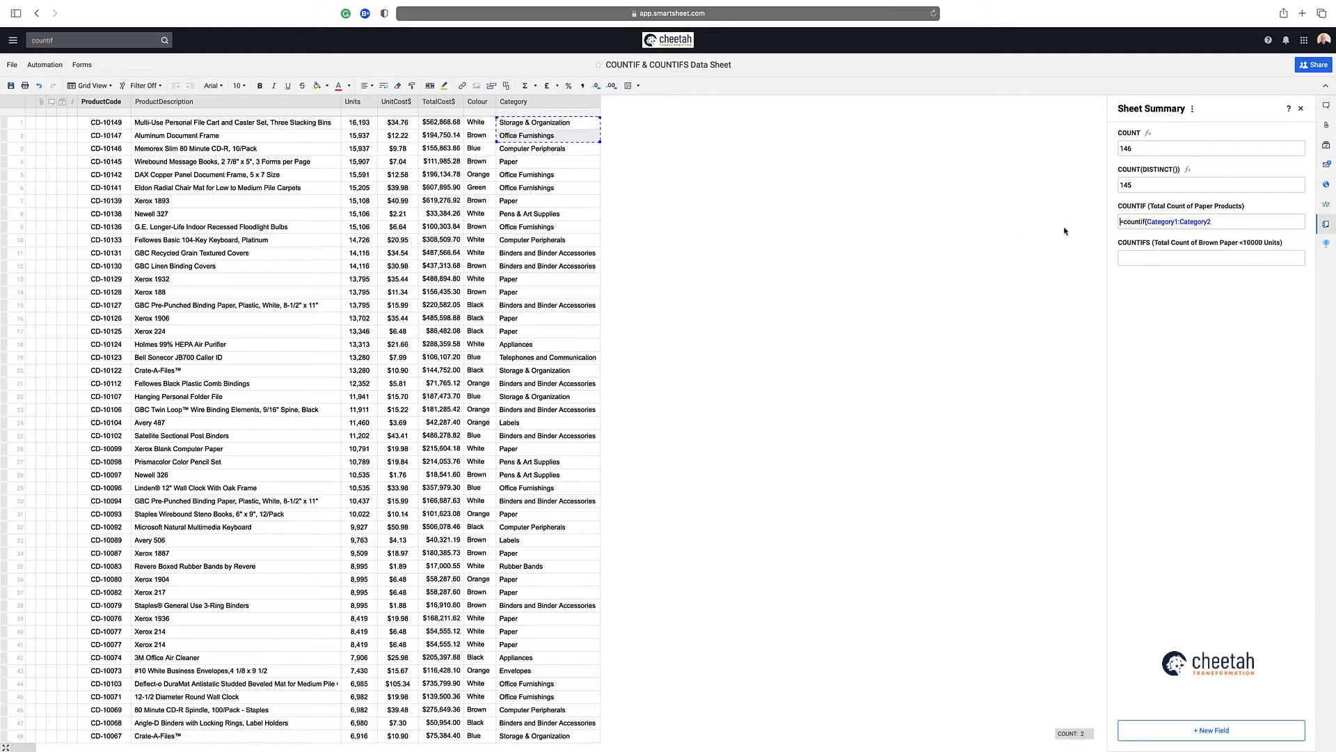
left_click(1219, 221)
key("BackSpace")
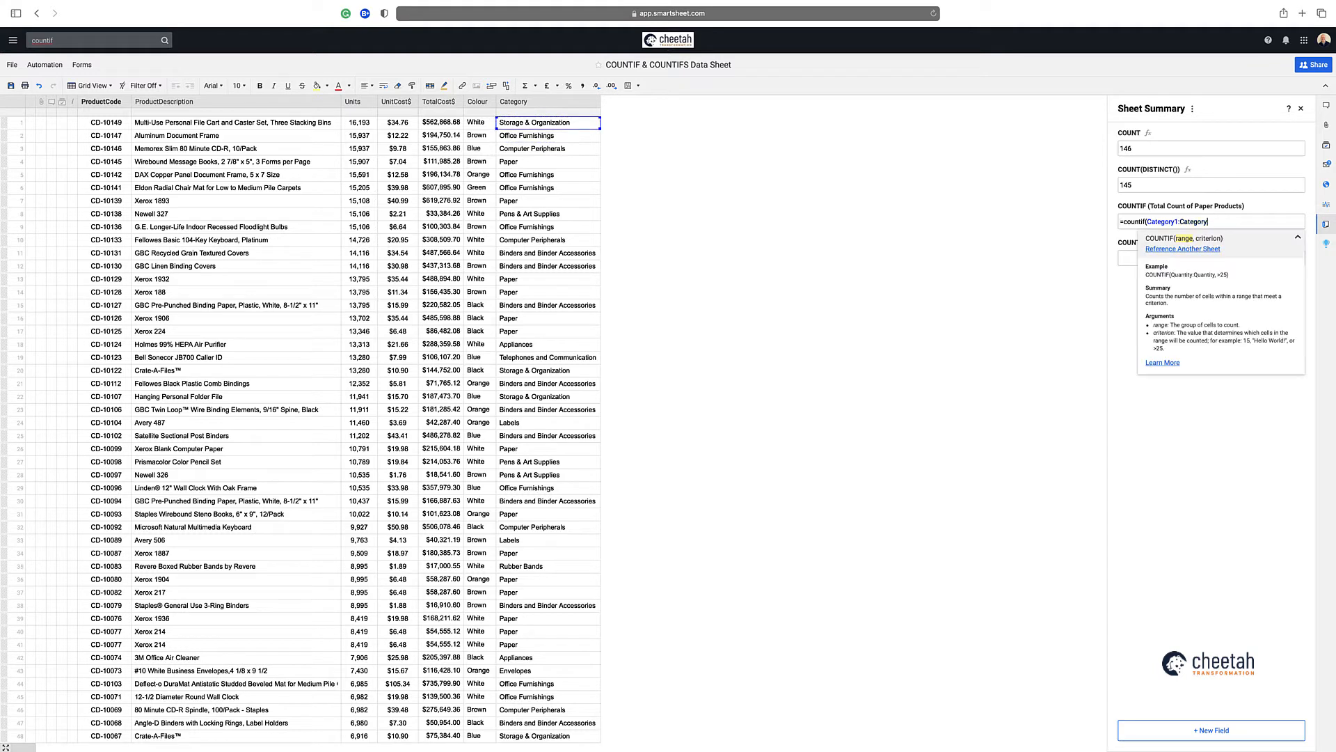
left_click(1182, 221)
key("BackSpace")
key("BackSpace")
left_click(1219, 223)
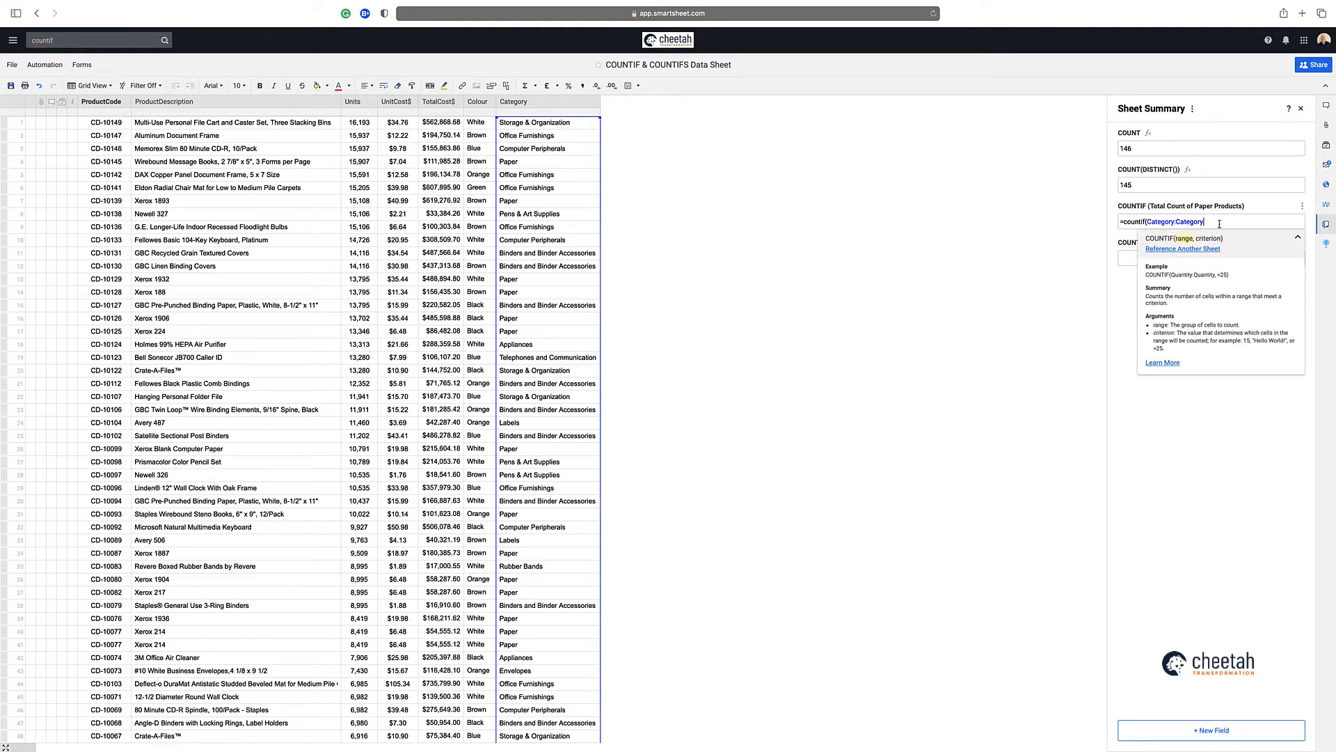
type(",\"")
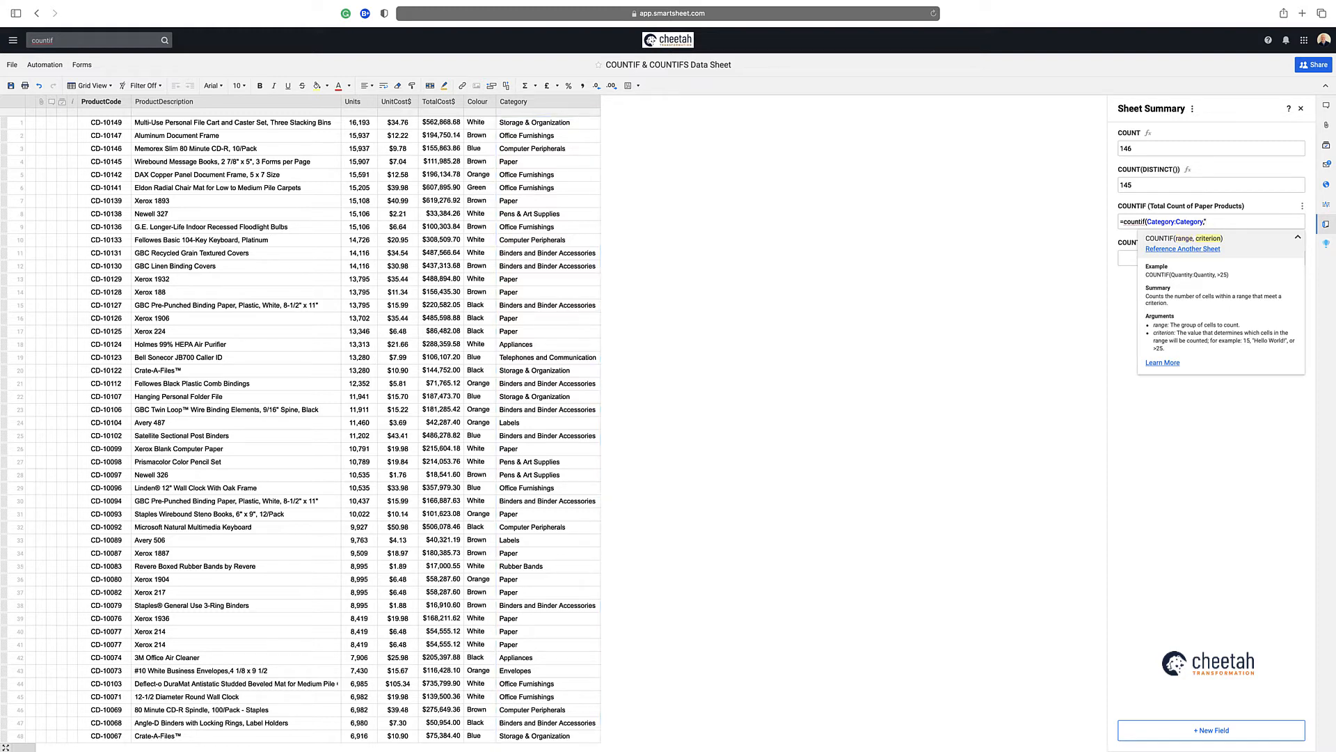
type("Paper\"")
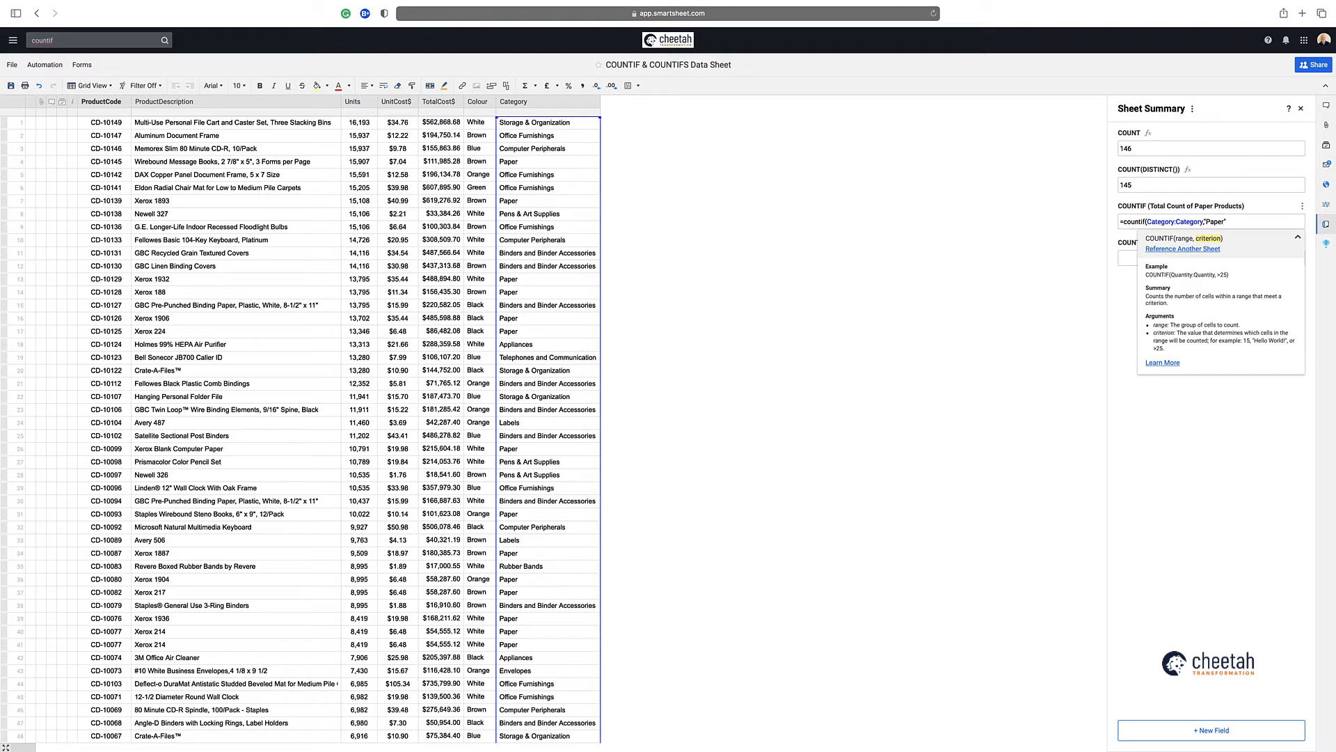
key("Return")
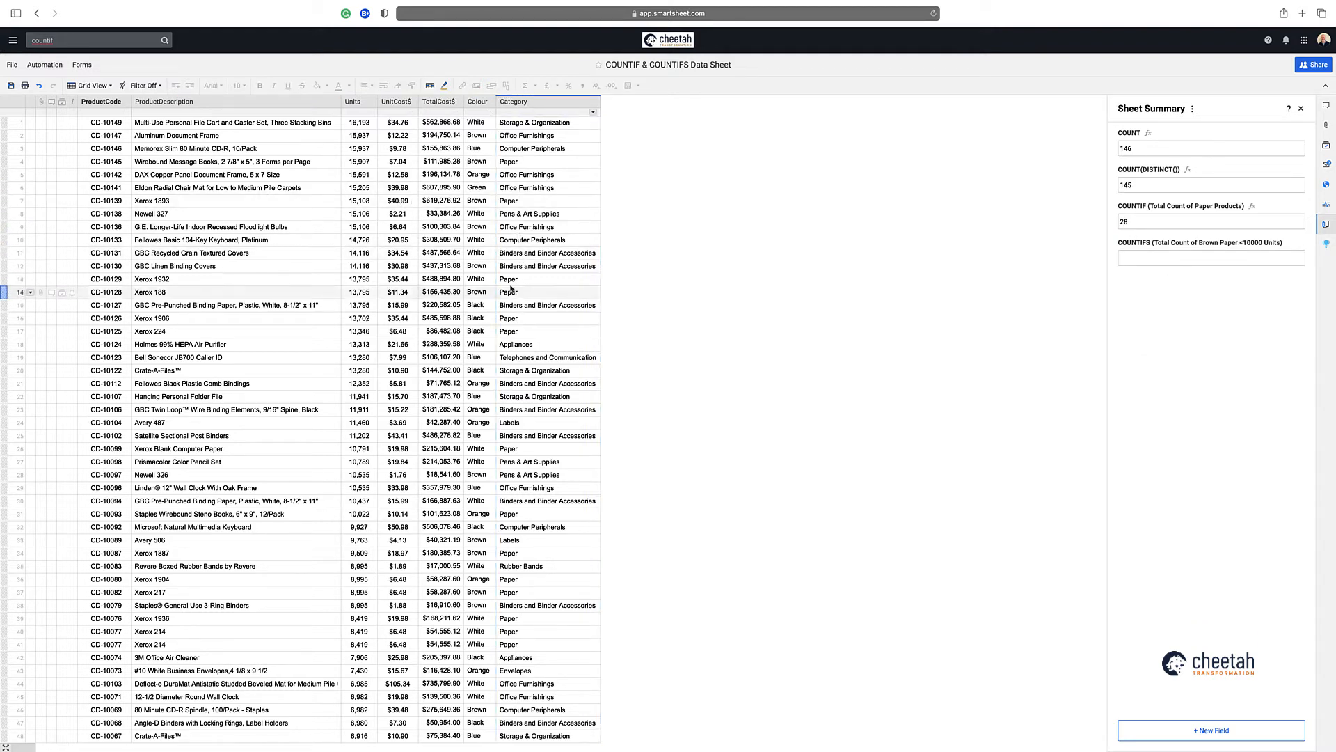
Step: Check the paper count by applying the Paper Products filter, reviewing the Category column, and turning the filter off
left_click(143, 85)
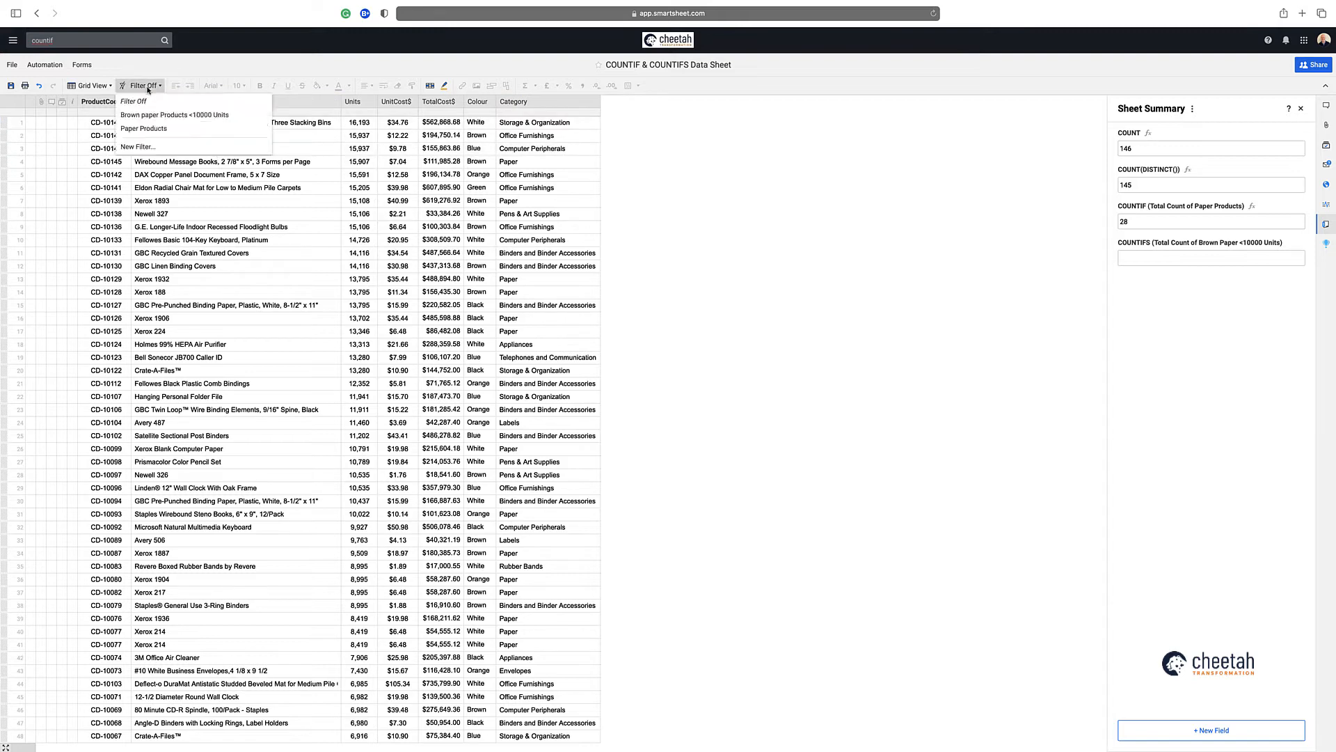
left_click(150, 129)
left_click_drag(508, 123, 535, 463)
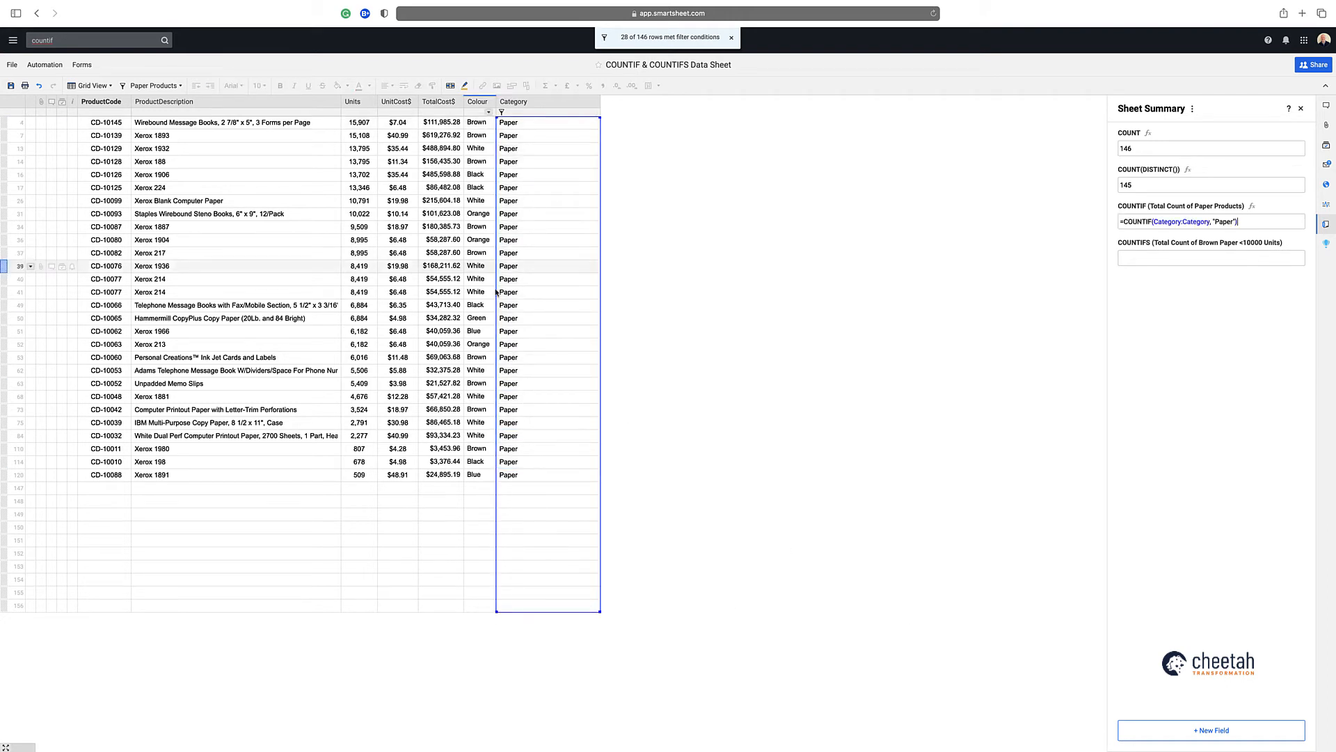
left_click_drag(507, 123, 529, 477)
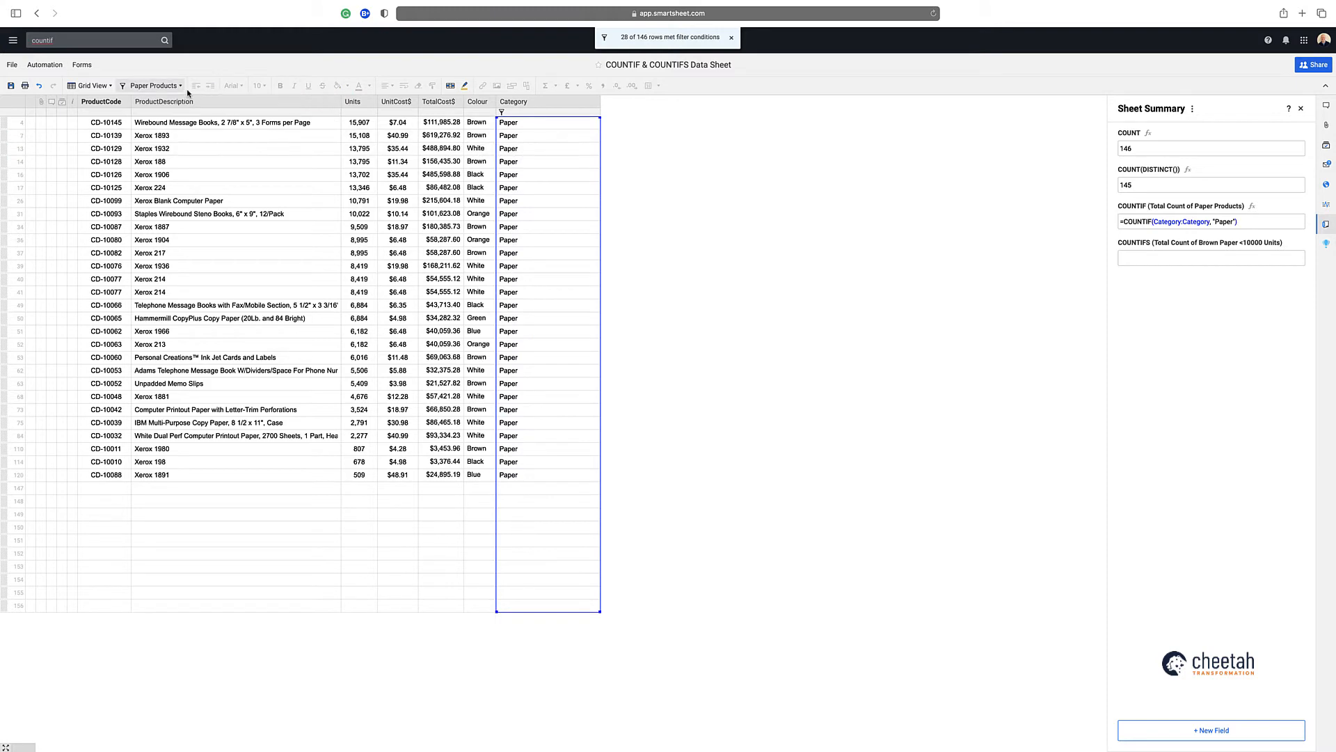
left_click(132, 89)
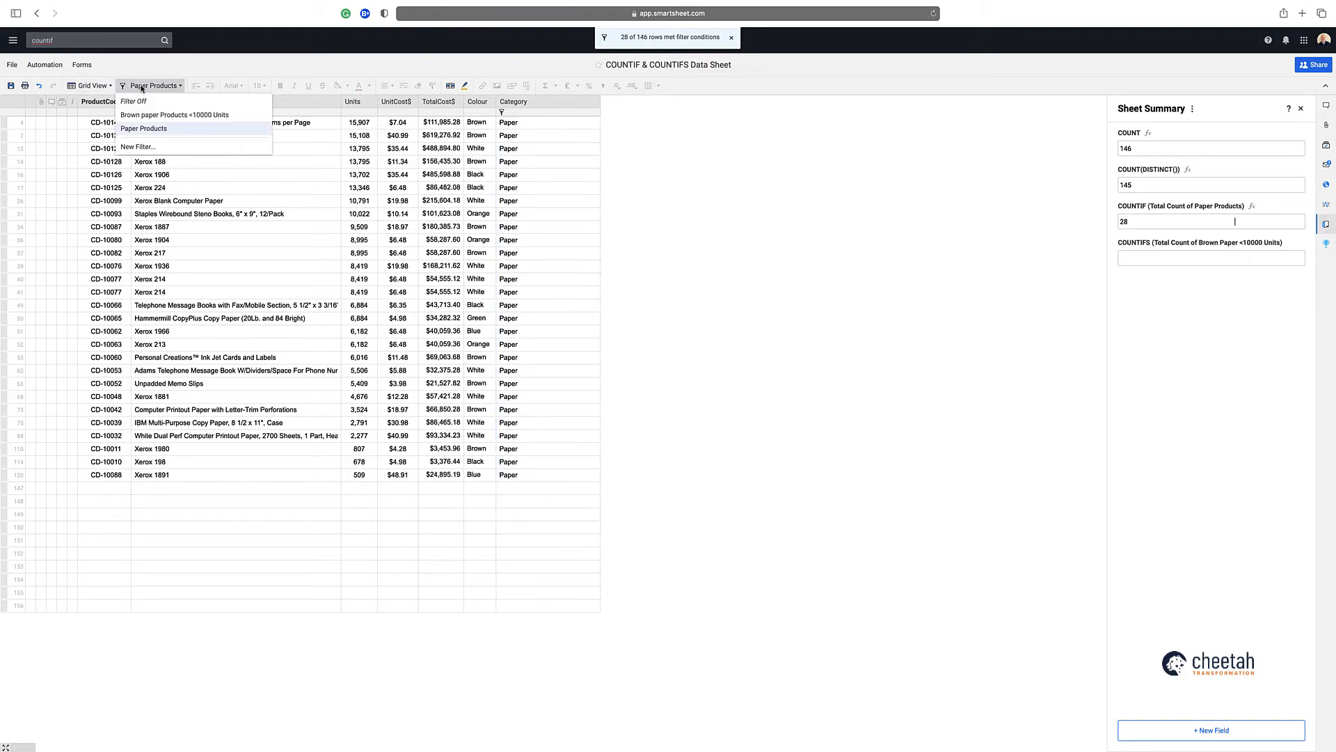
left_click(134, 102)
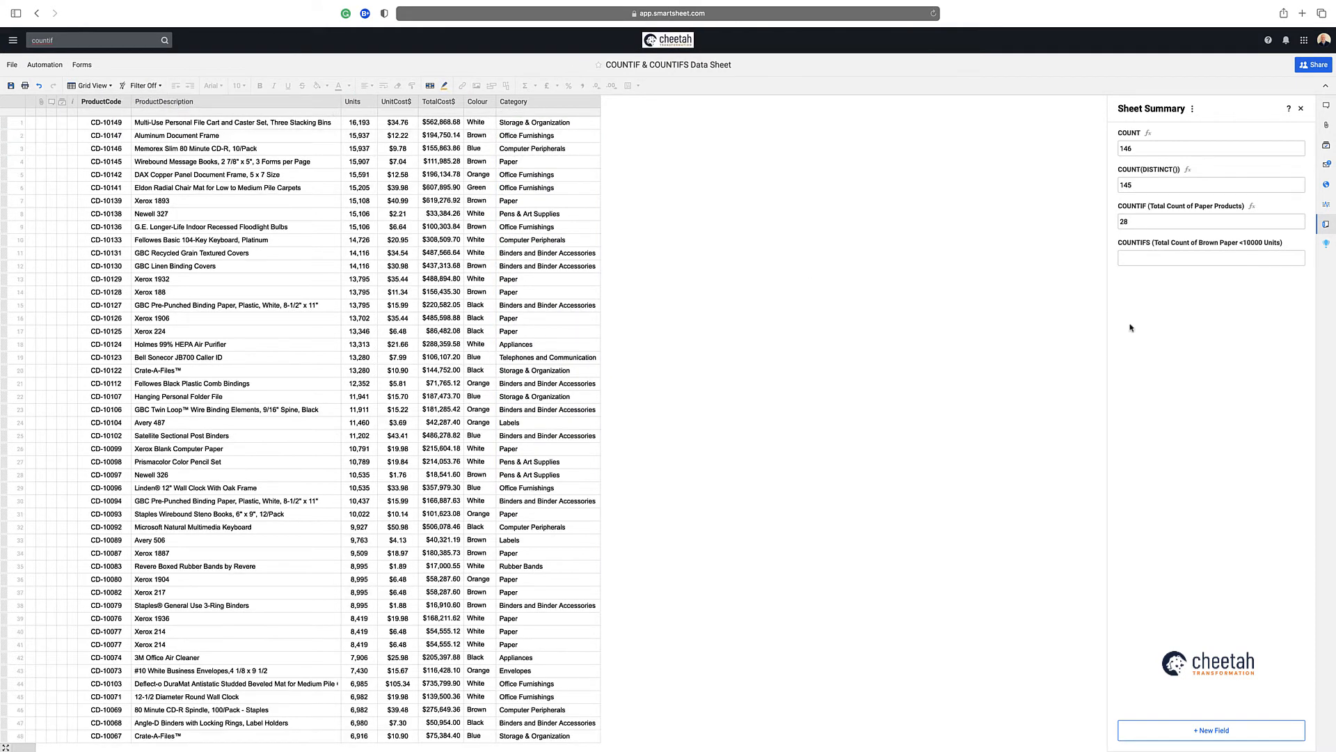
Step: Start a COUNTIFS formula in the Total Count of Brown Paper <10000 Units summary field with the condition Colour:Colour,"Brown"
left_click(1131, 259)
type("countifs(")
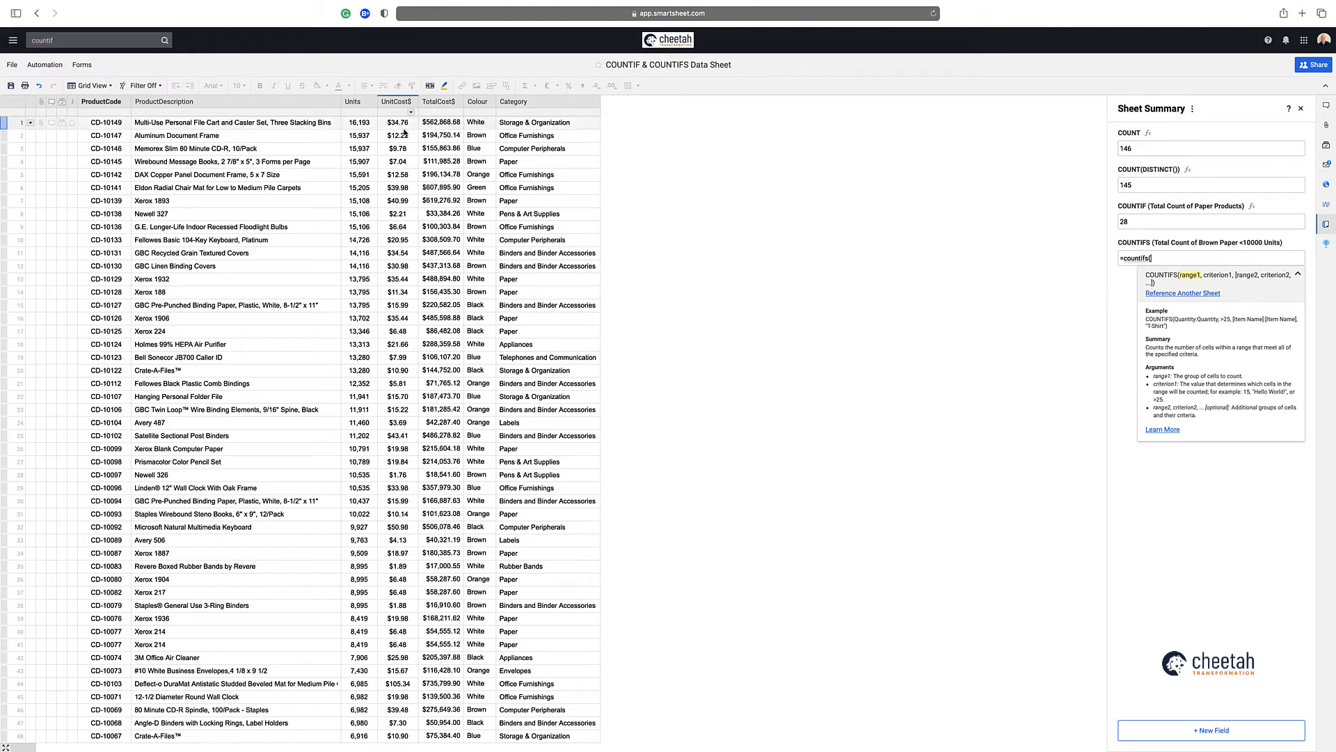
left_click(479, 127)
left_click_drag(479, 129, 479, 136)
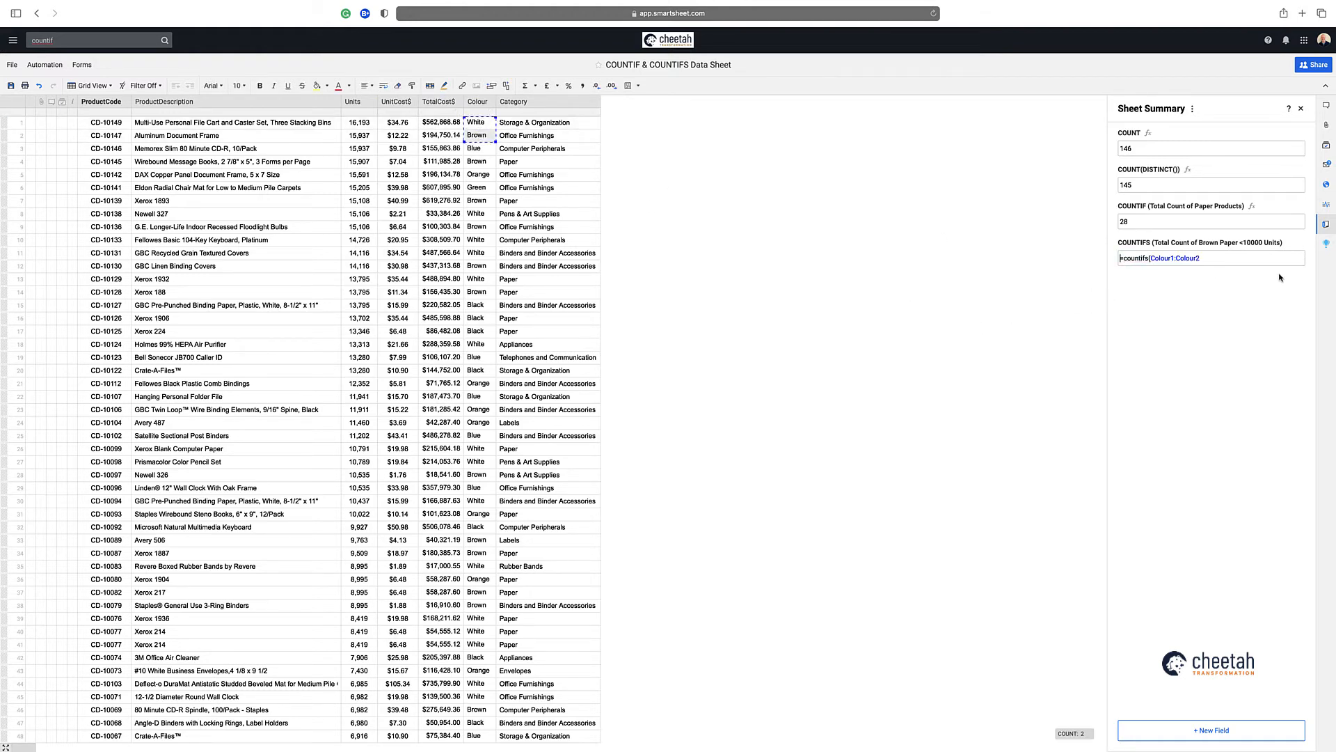
left_click(1208, 258)
key("BackSpace")
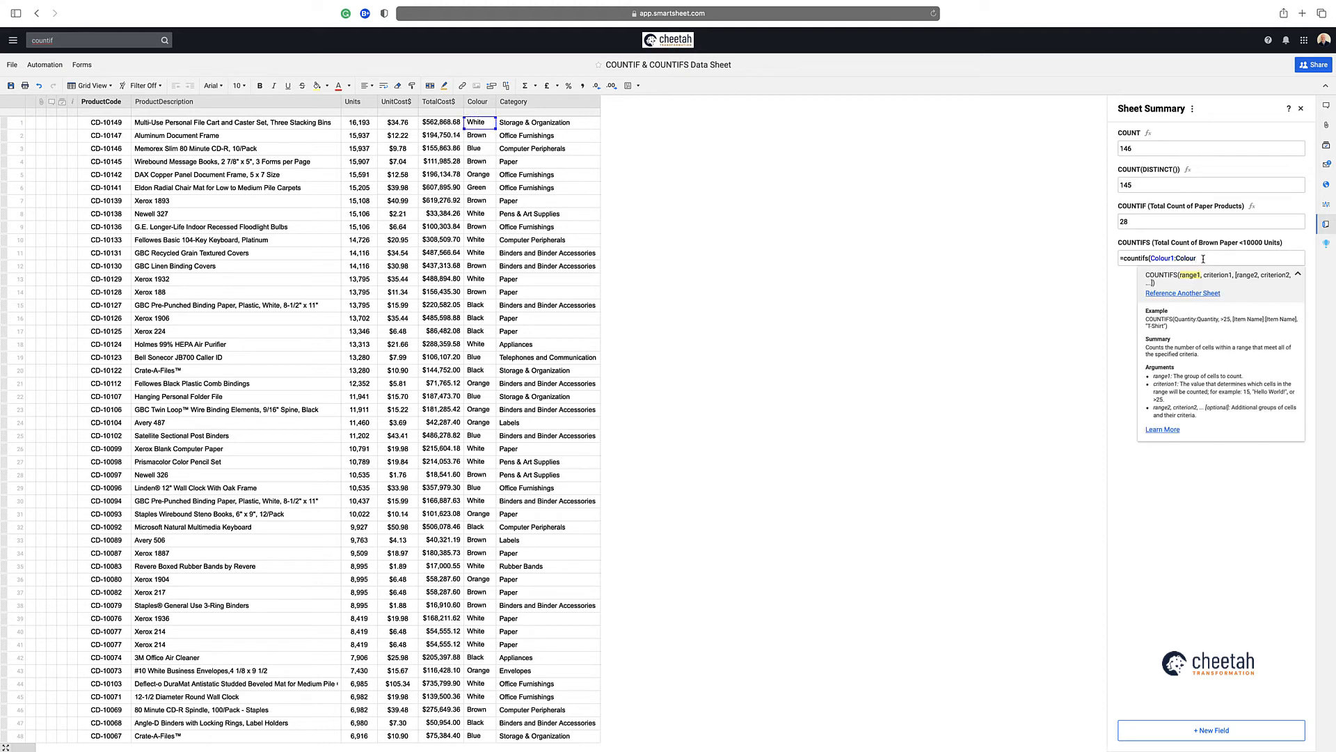
key("BackSpace")
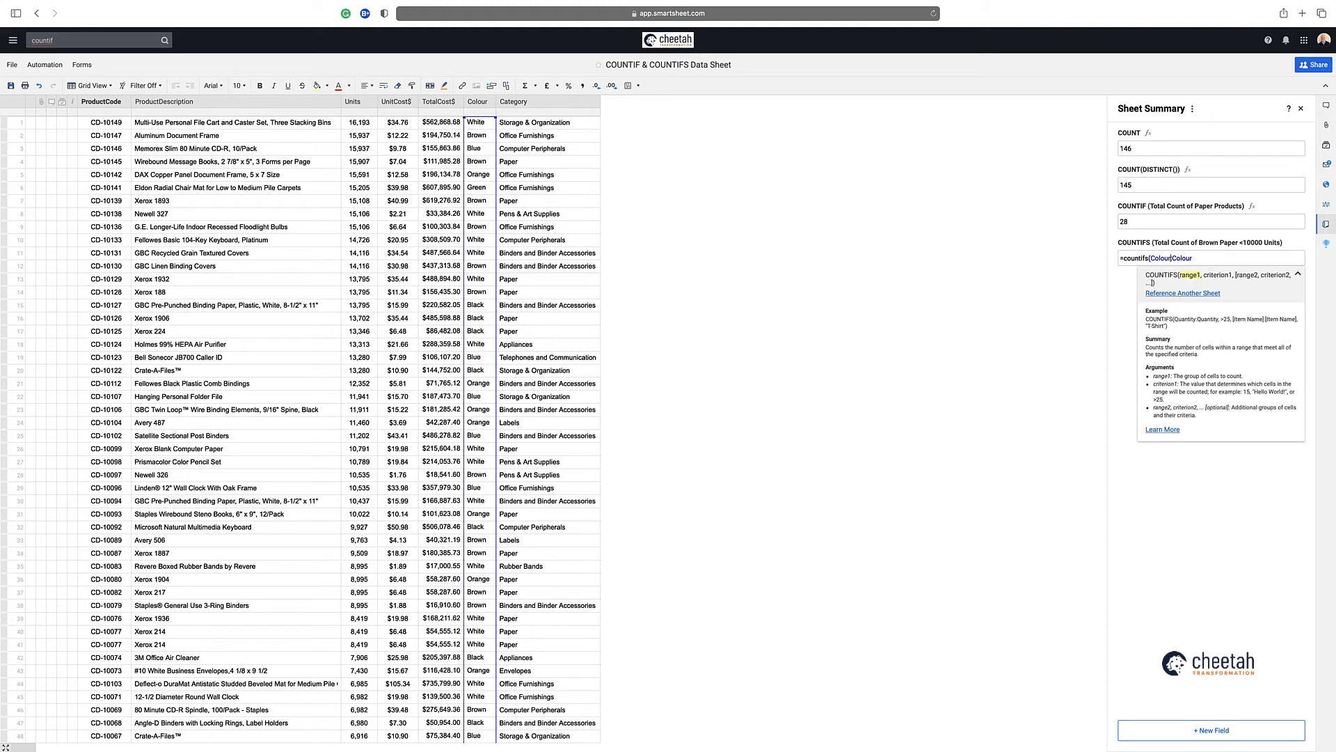
type(",\"Brown")
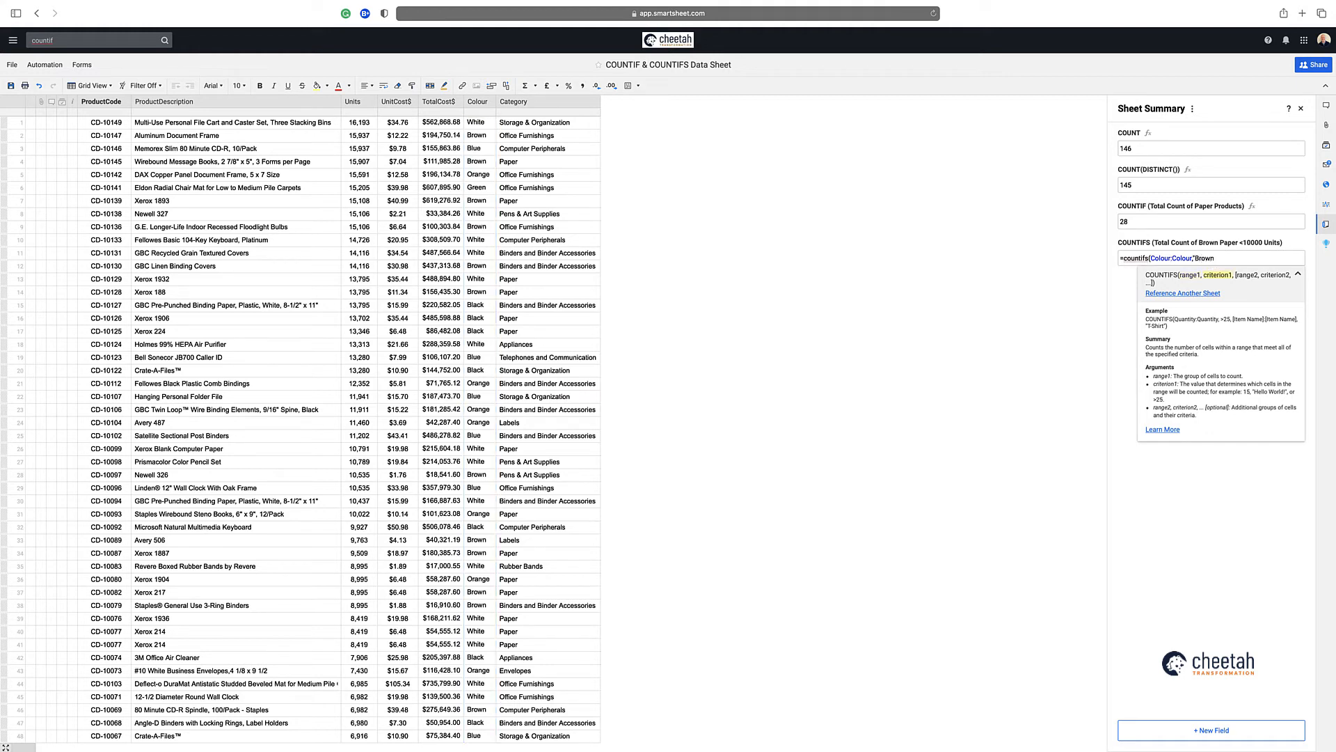
type("\",")
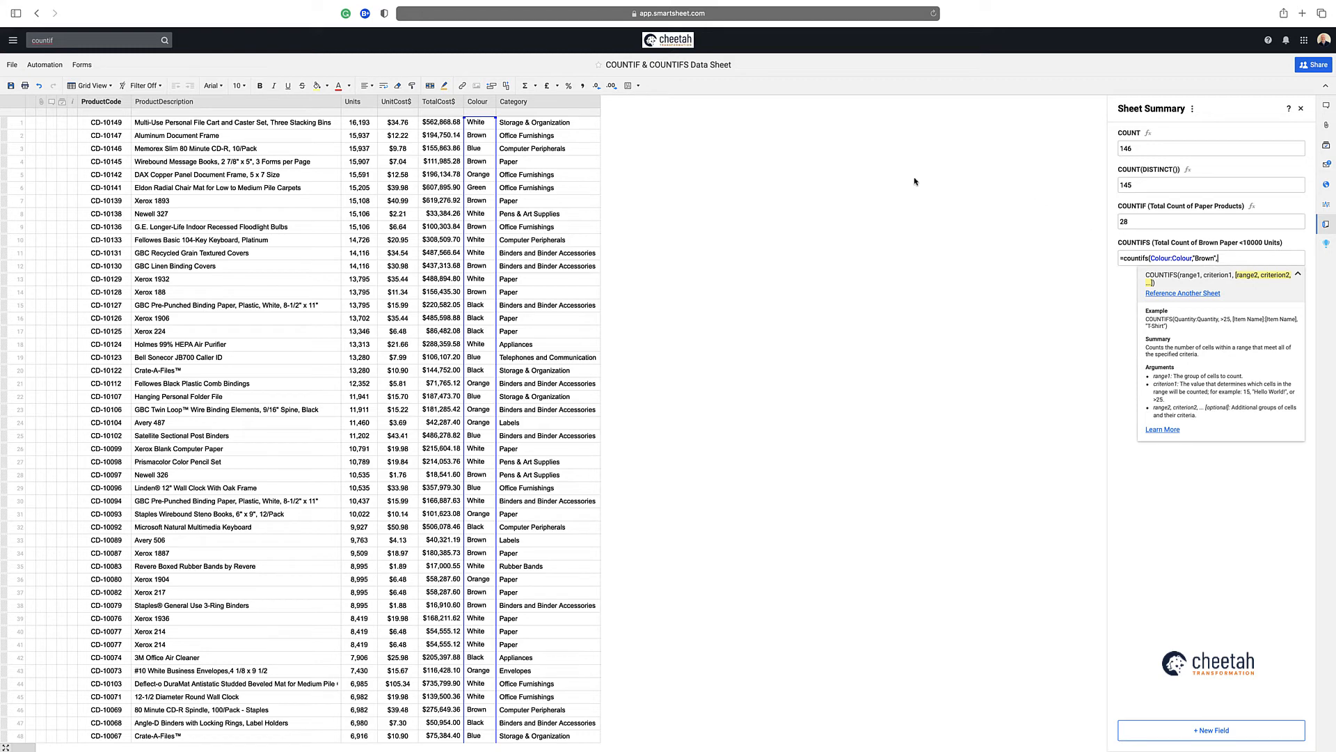
Step: Add Category:Category,"Paper" as the second condition of the COUNTIFS formula, using the whole column without row numbers
left_click_drag(526, 123, 525, 137)
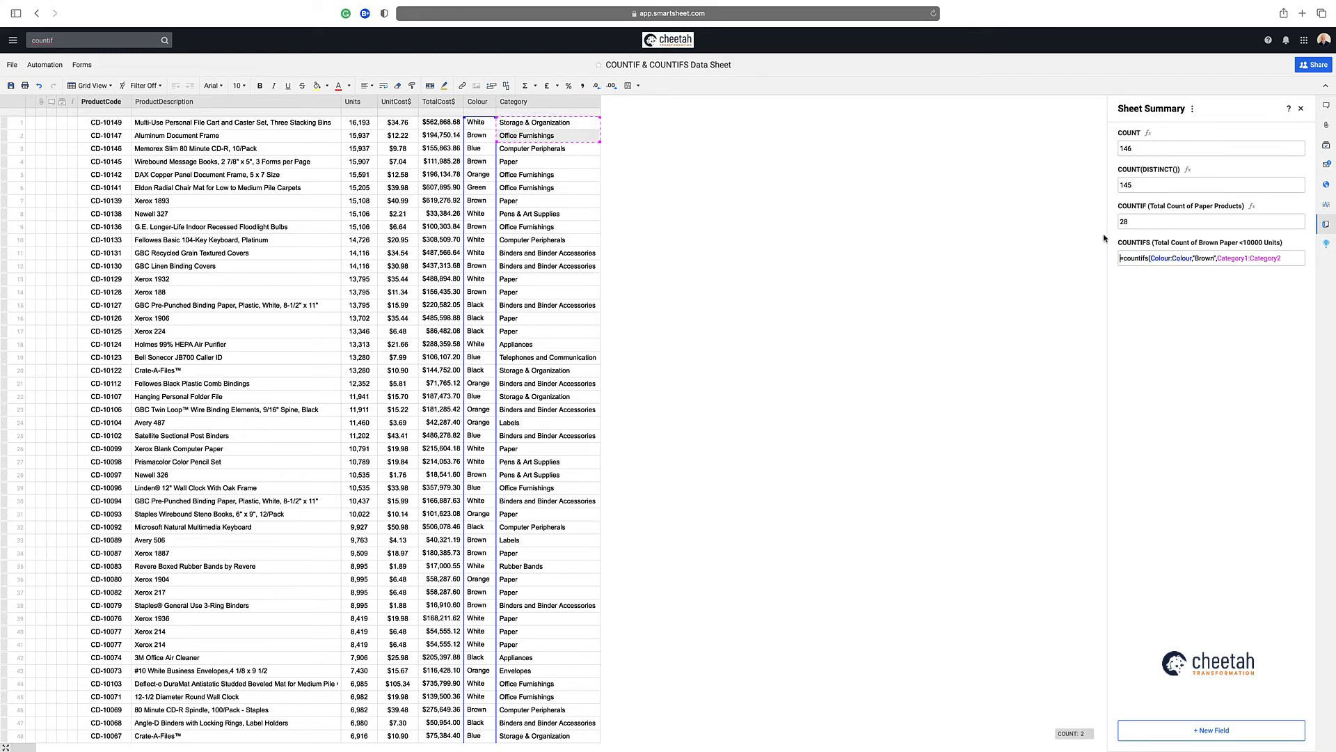
left_click(1246, 259)
key("BackSpace")
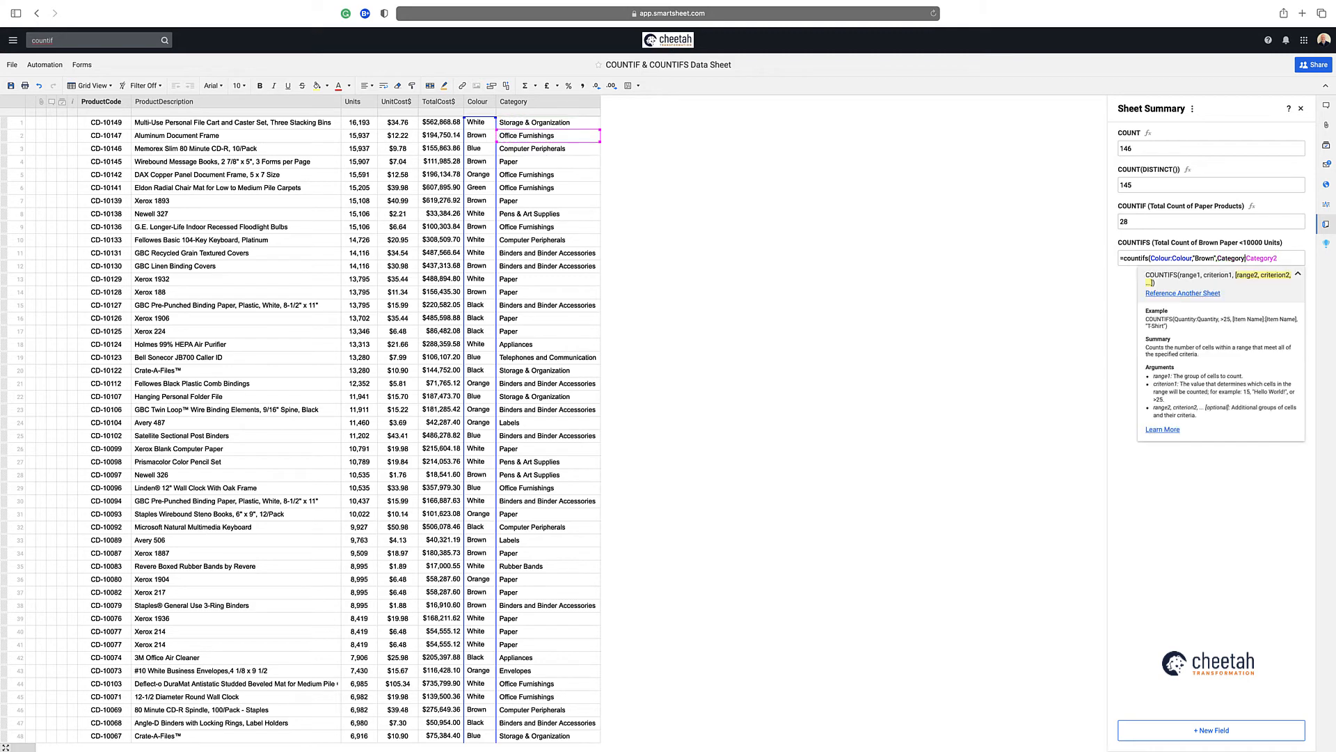
left_click(1281, 257)
key("BackSpace")
type(",")
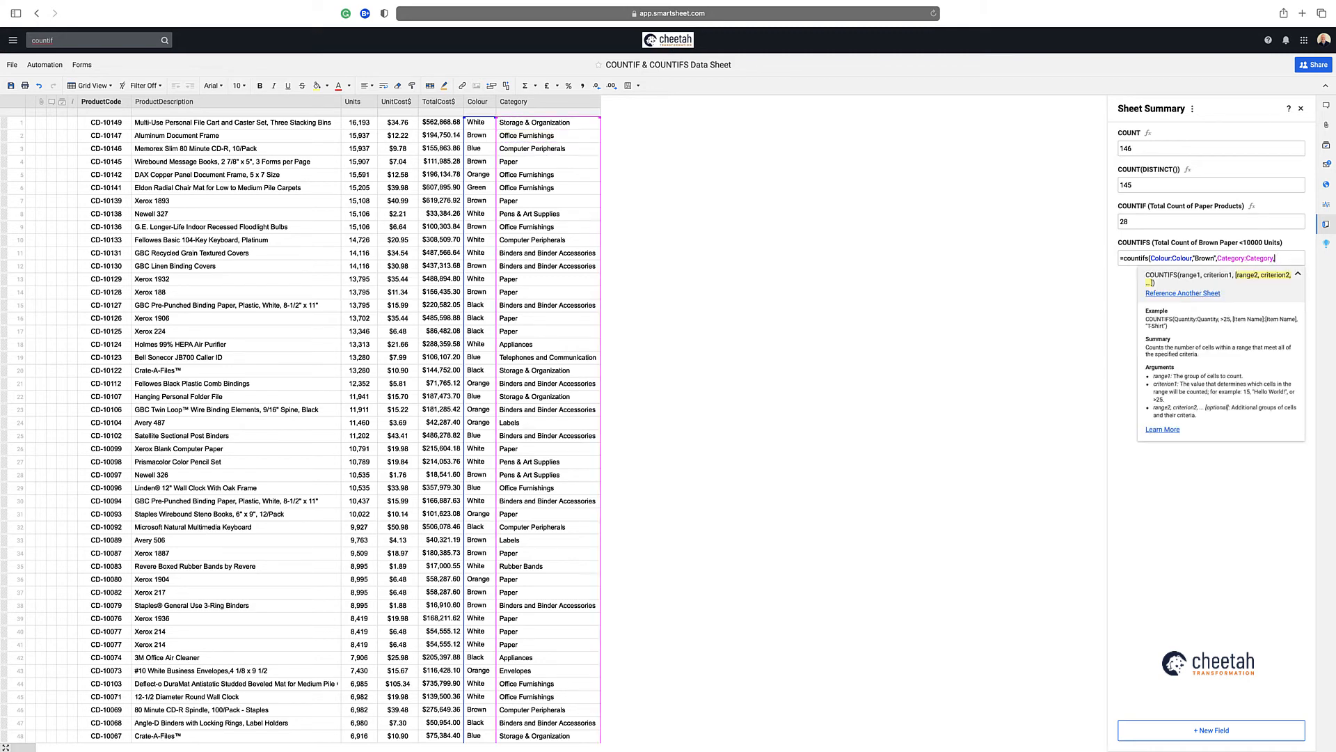
type("\"Paper\",")
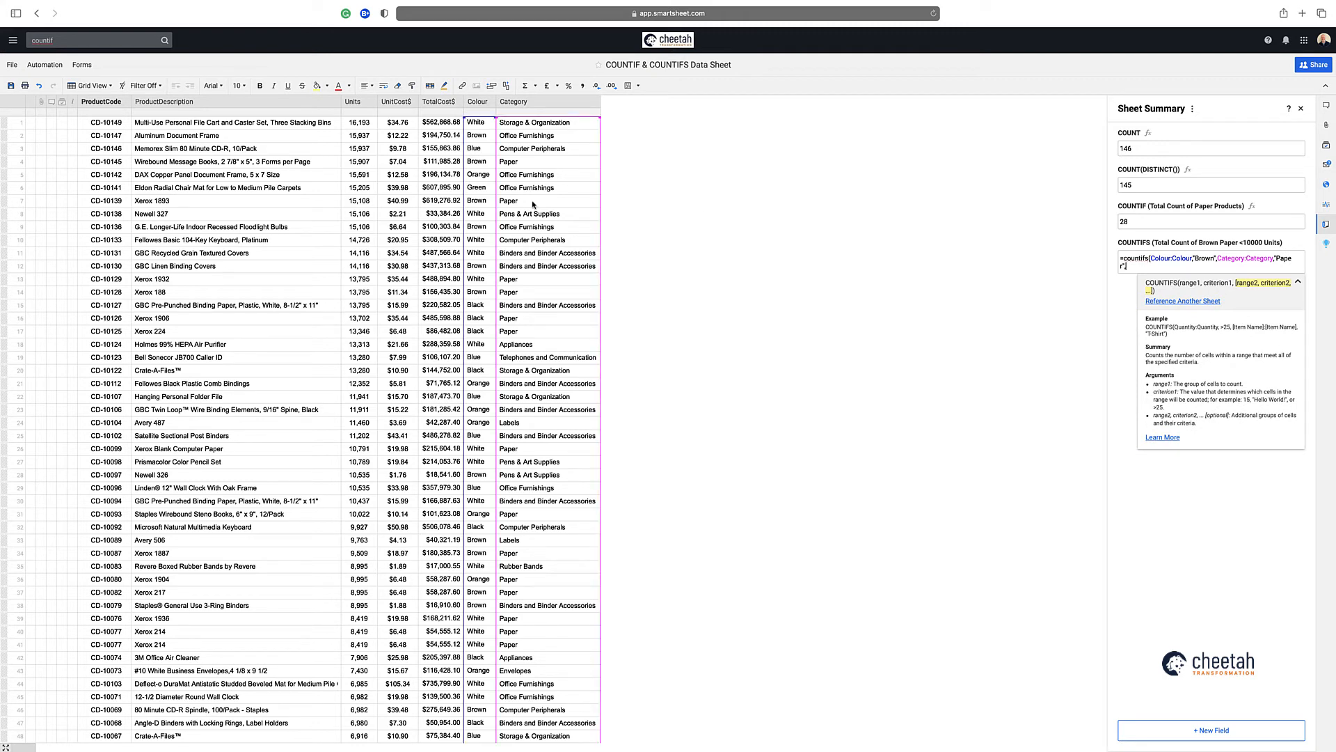
Step: Add Units:Units,<10000 as the third condition of the COUNTIFS formula, then close and commit the formula
left_click_drag(359, 124, 359, 136)
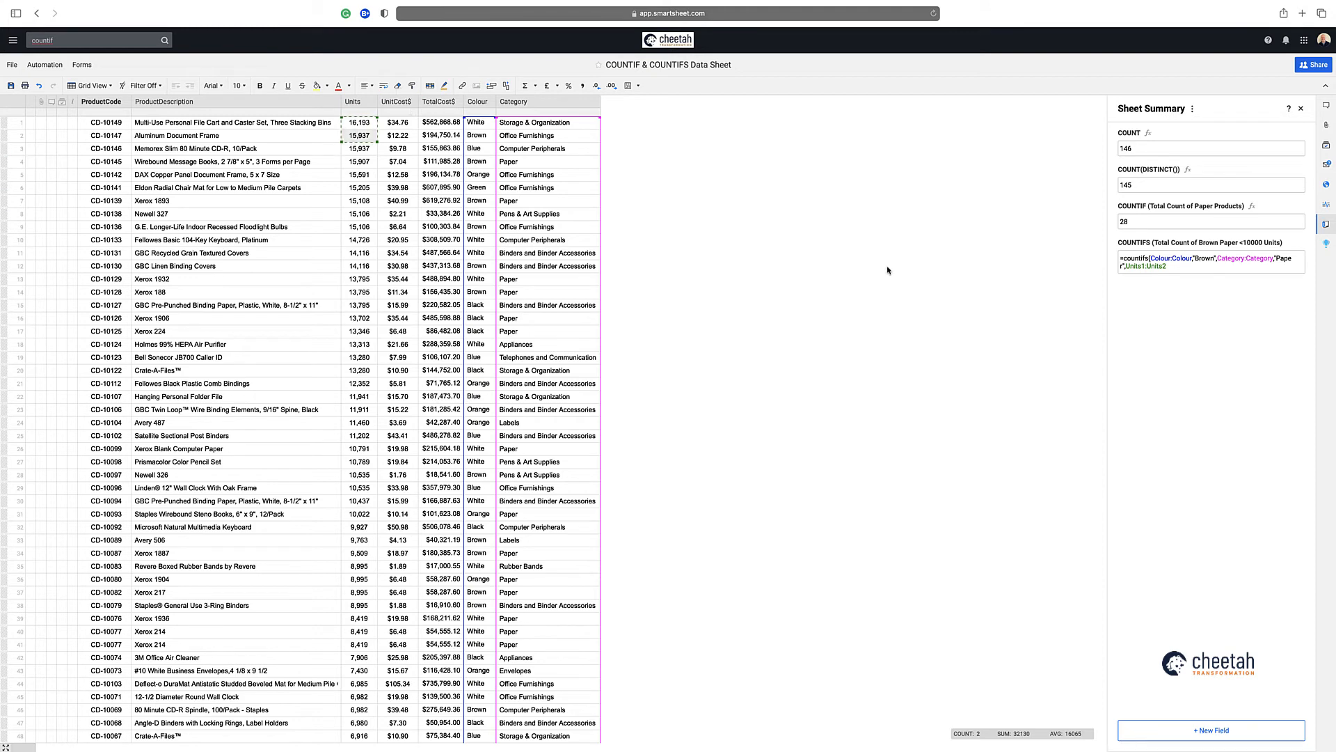
left_click(1144, 267)
key("BackSpace")
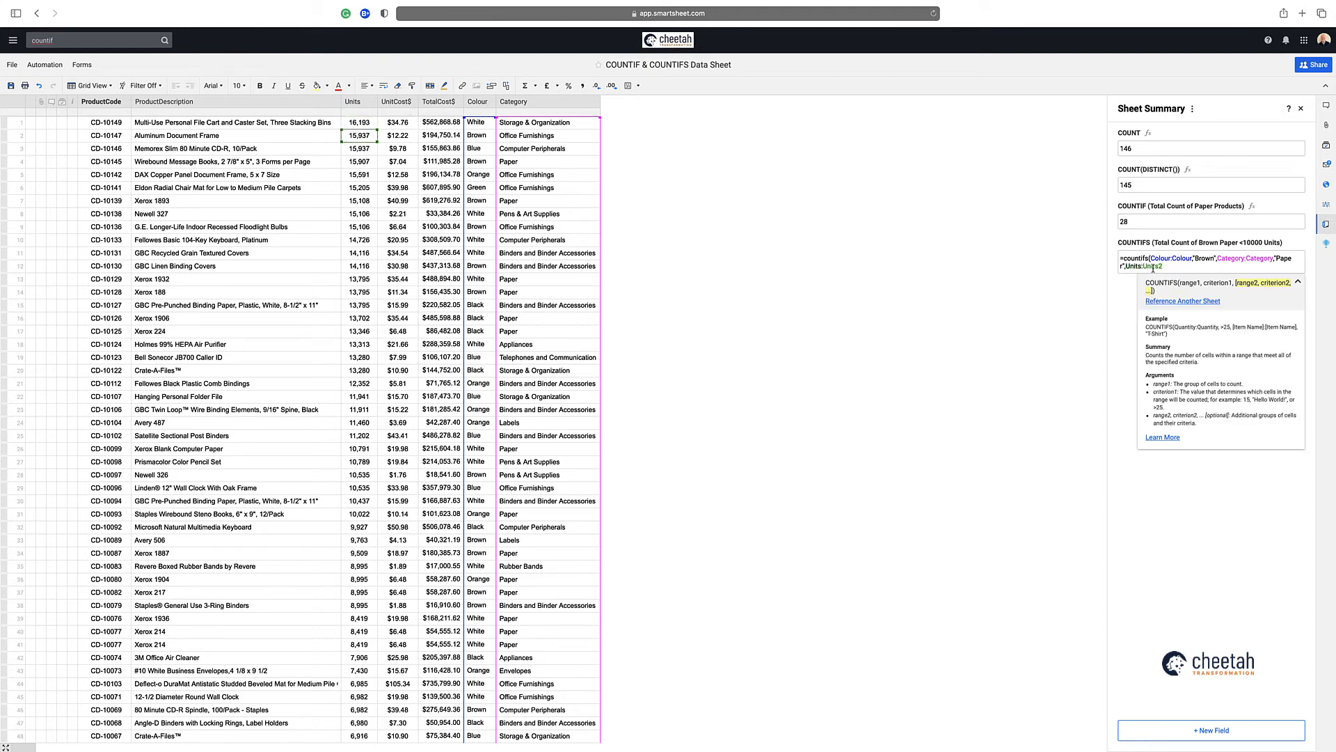
key("BackSpace")
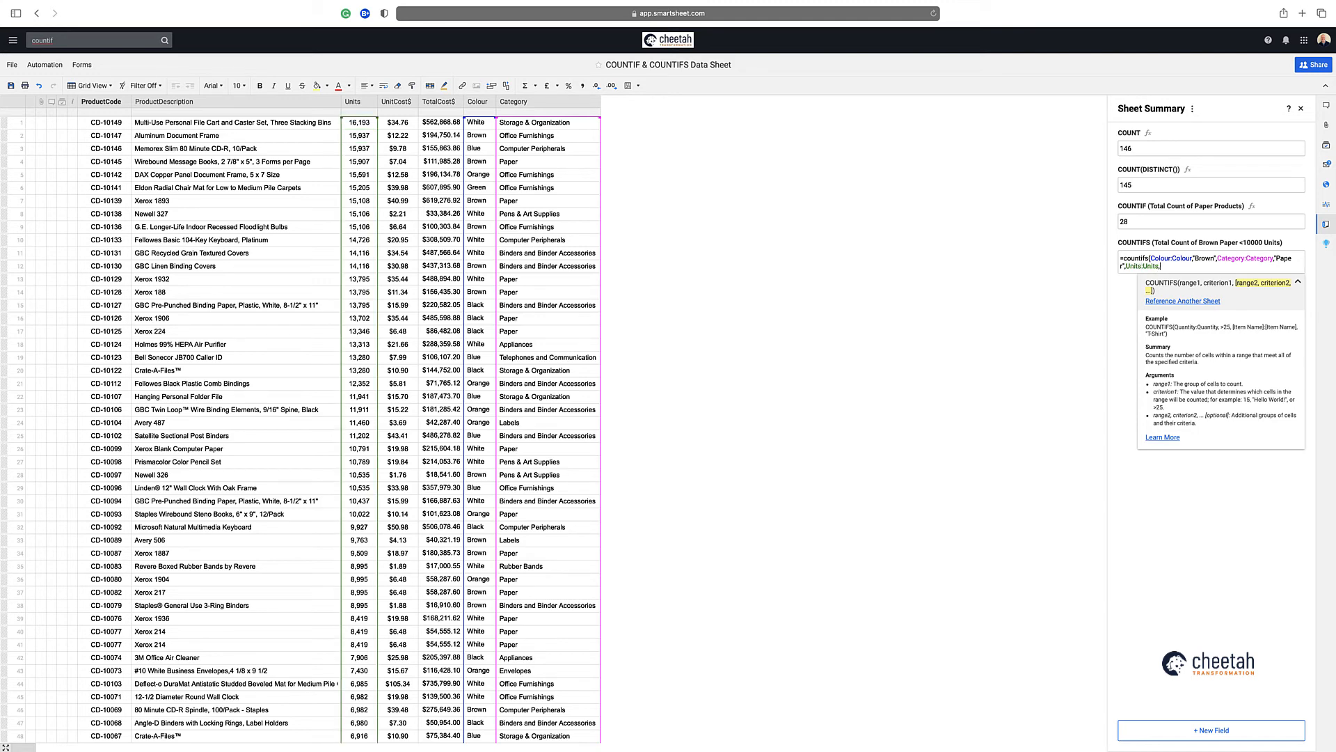
type(",<10000)")
key("Return")
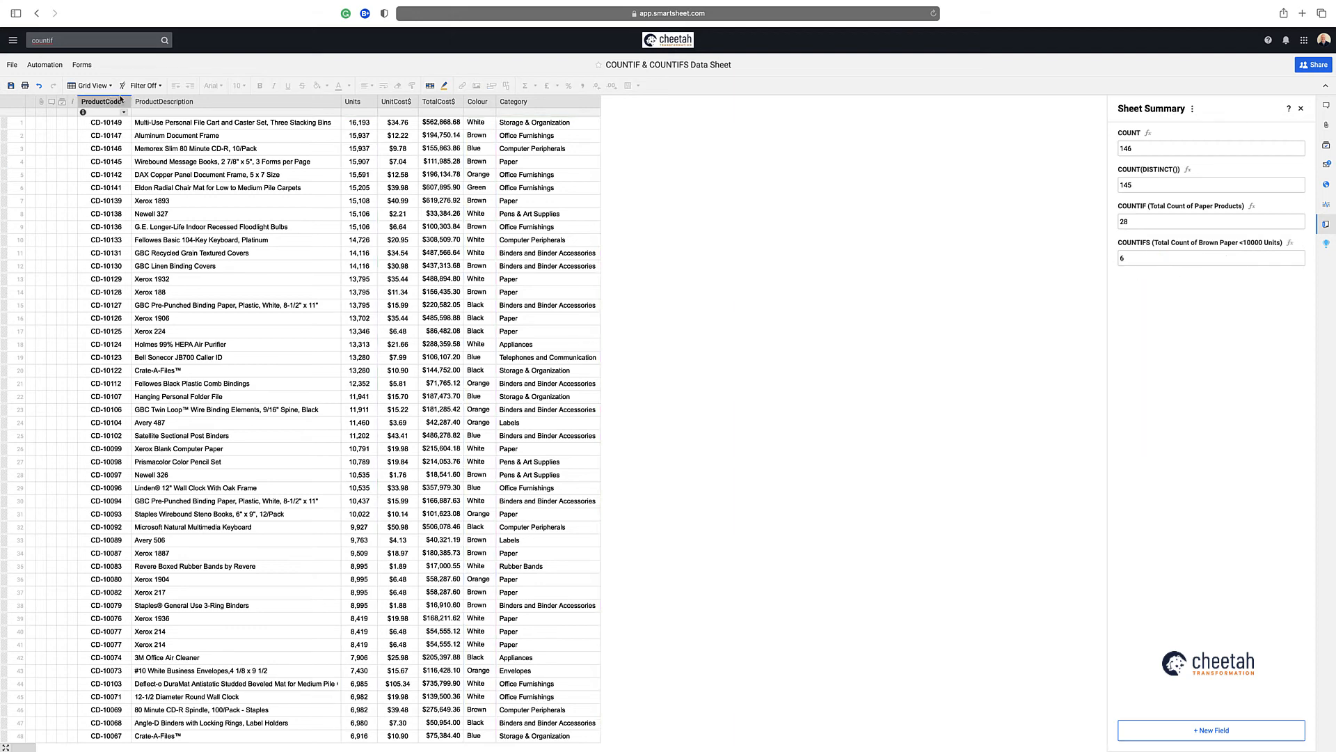
Step: Check the brown paper count by applying the Brown paper Products <10000 Units filter and selecting the filtered Category cells
left_click(143, 86)
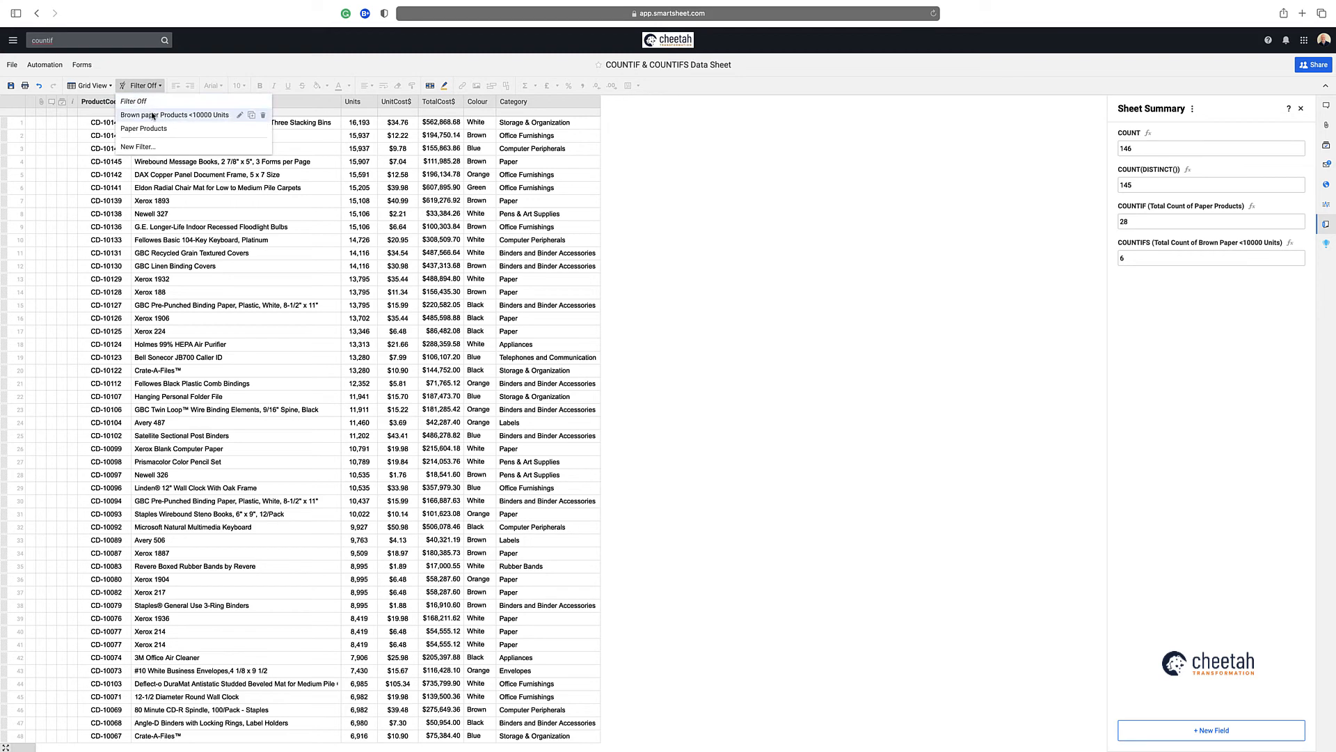
left_click(152, 115)
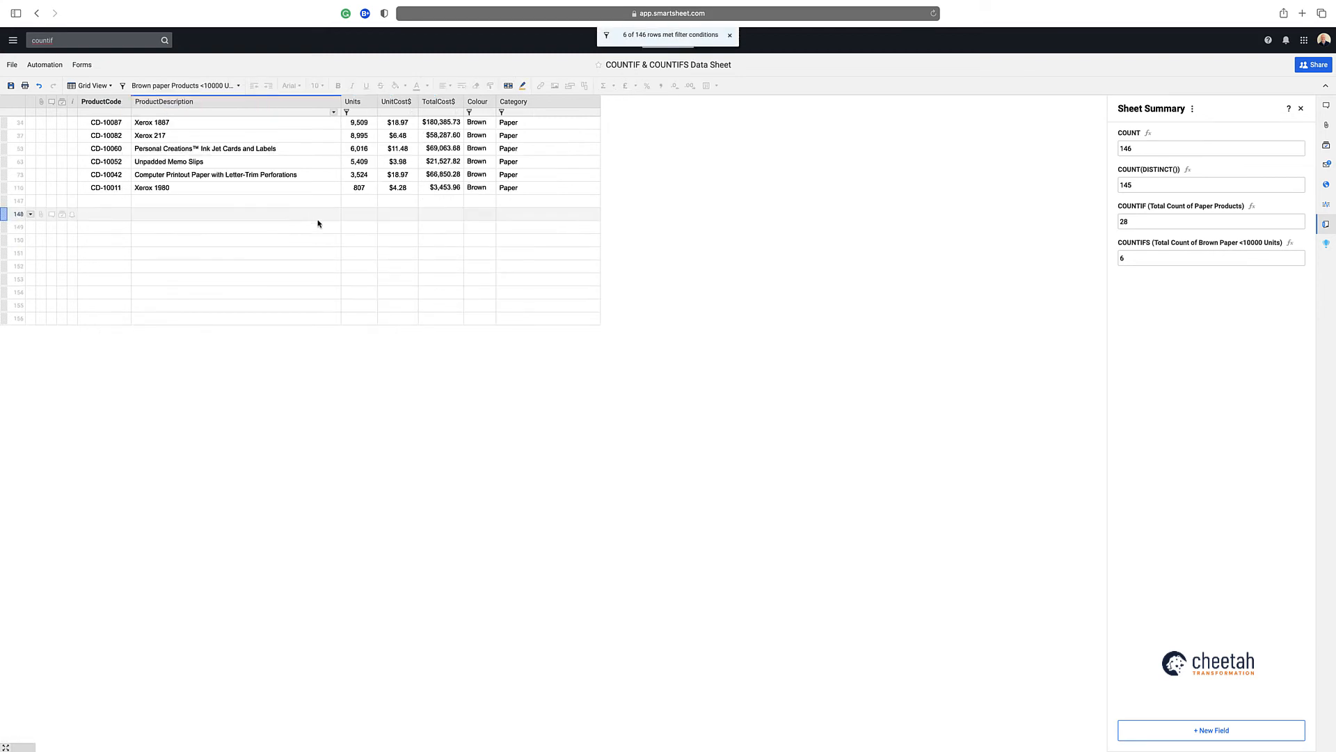
left_click(513, 123)
left_click_drag(512, 123, 543, 175)
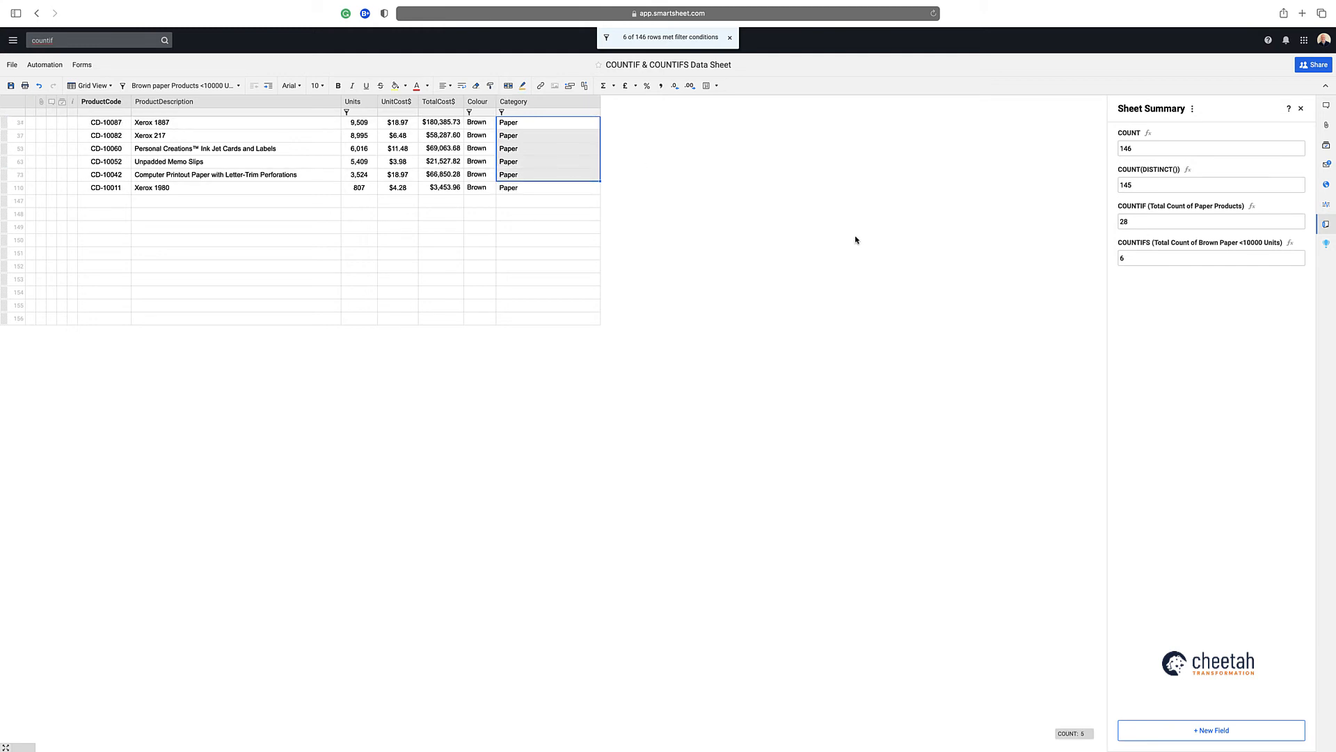